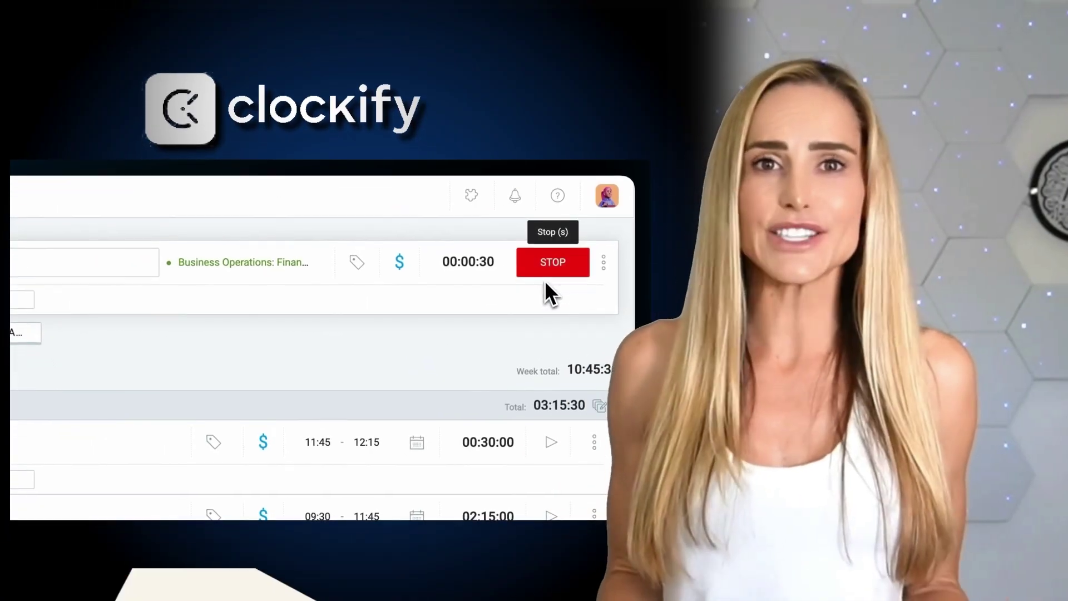
Stop the running Clockify time entry and look over the general workspace settings
{"action": "left_click", "coordinate": [548, 291]}
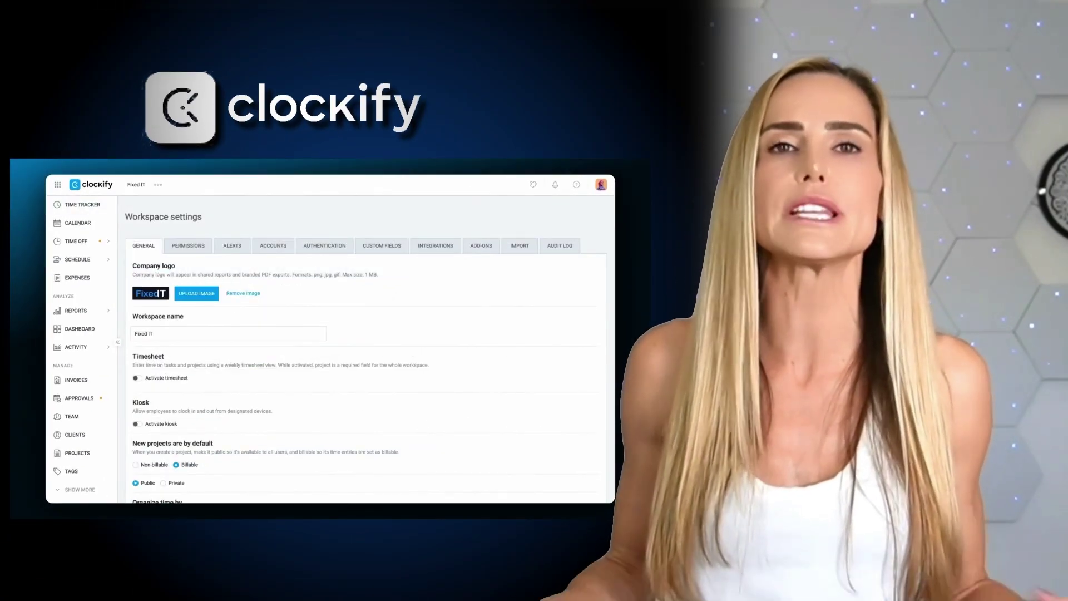
{"action": "scroll", "coordinate": [361, 344], "scroll_direction": "down", "scroll_amount": 10}
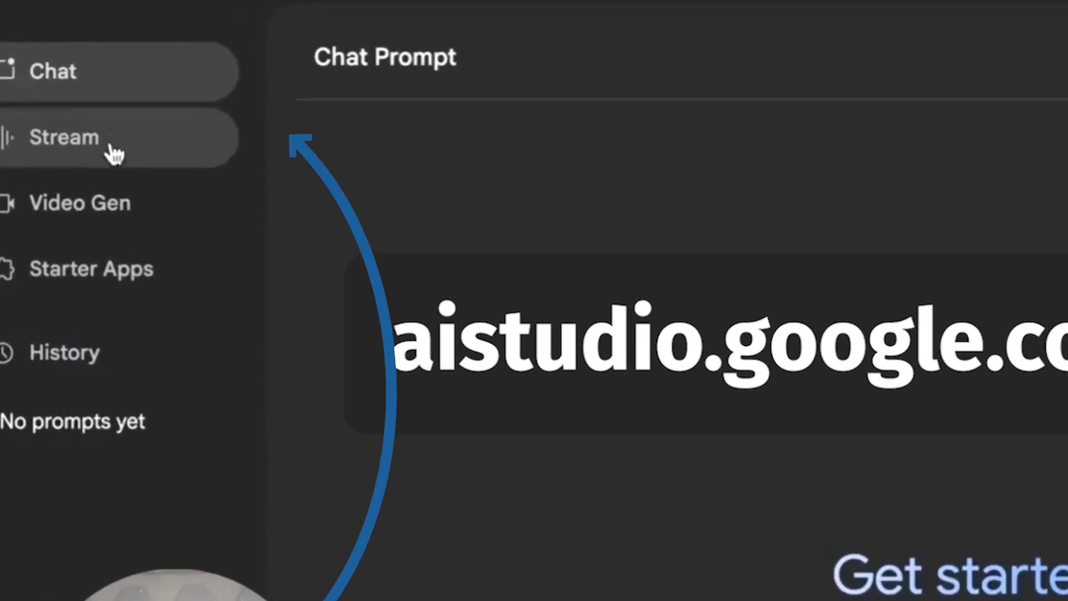
In Google AI Studio, open the realtime Stream mode and choose to share the entire screen
{"action": "left_click", "coordinate": [105, 170]}
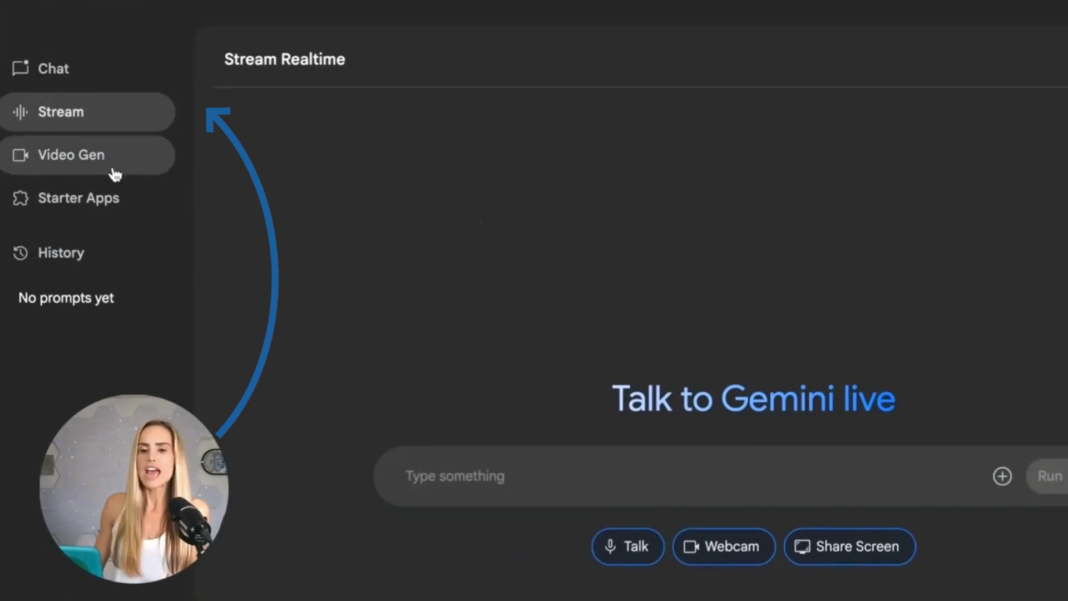
{"action": "left_click", "coordinate": [866, 550]}
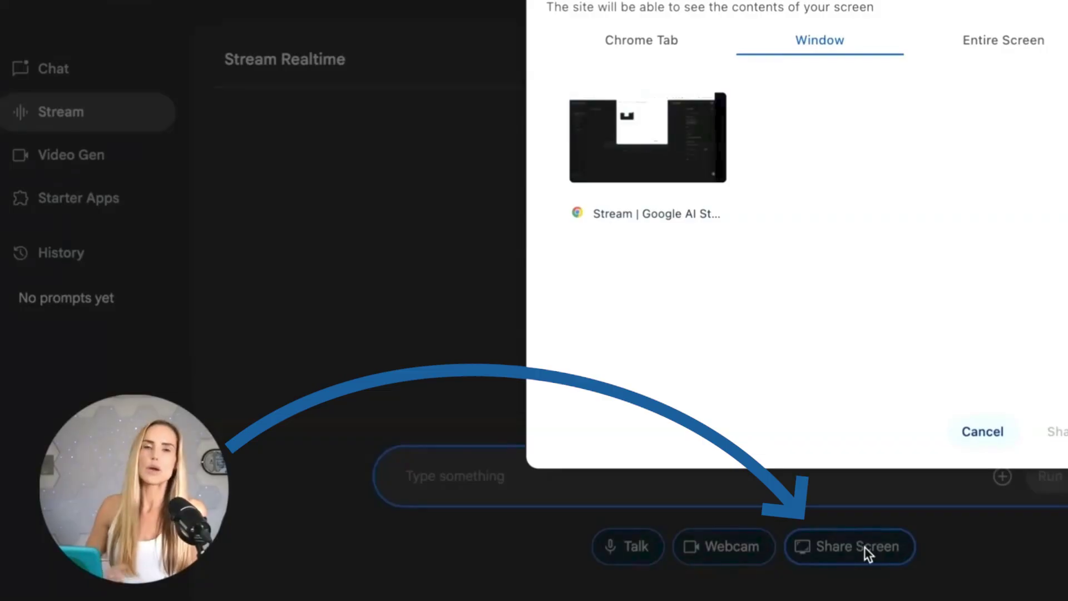
{"action": "left_click", "coordinate": [1012, 39]}
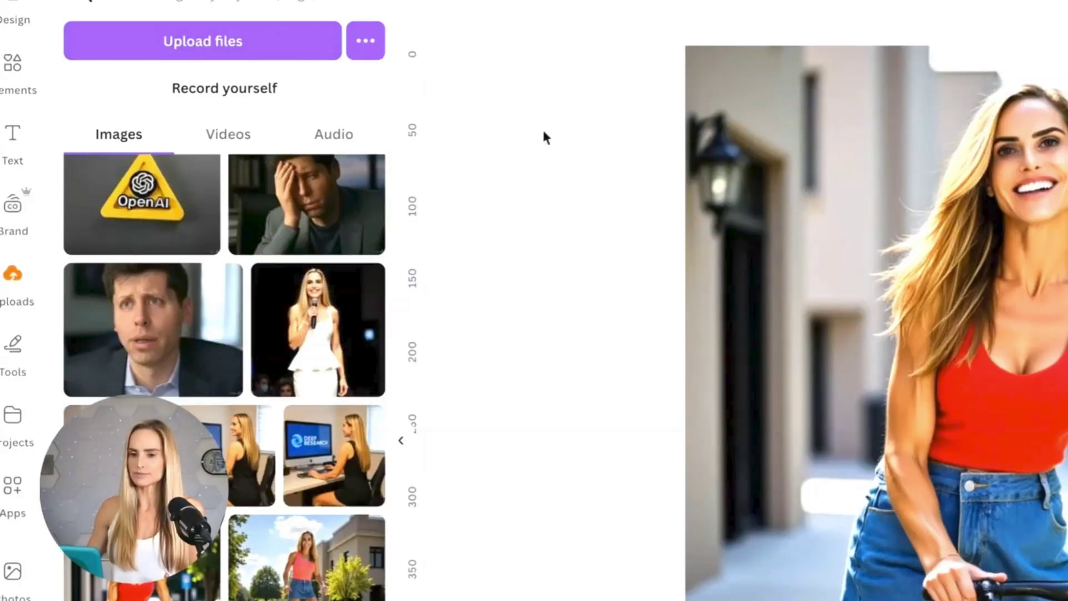
In Canva, open the editing options for the bicycle photo and apply BG Remover
{"action": "left_click", "coordinate": [9, 13]}
{"action": "left_click", "coordinate": [12, 62]}
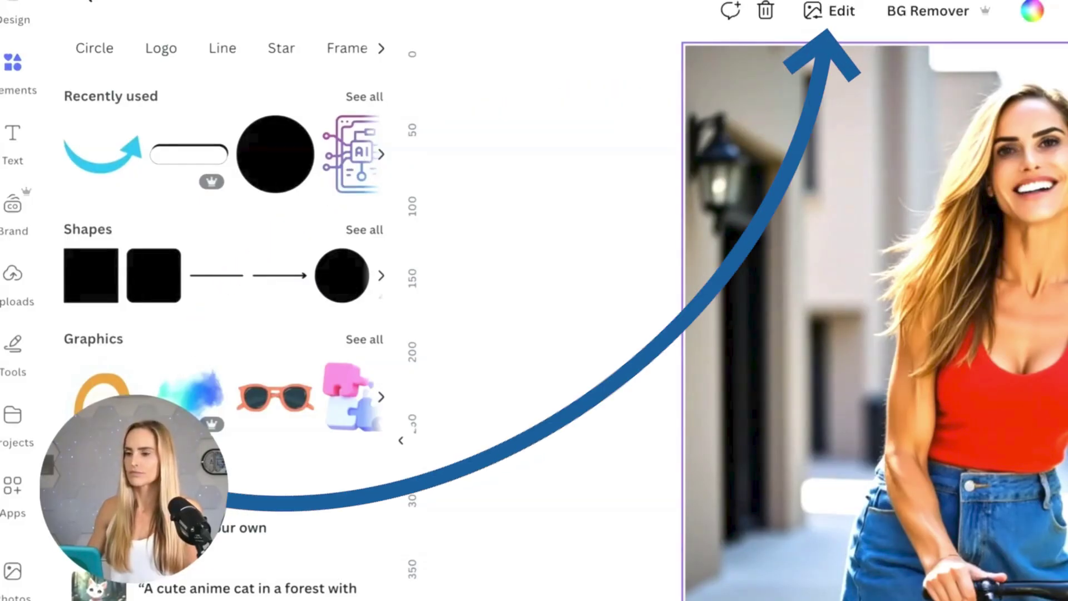
{"action": "left_click", "coordinate": [830, 13]}
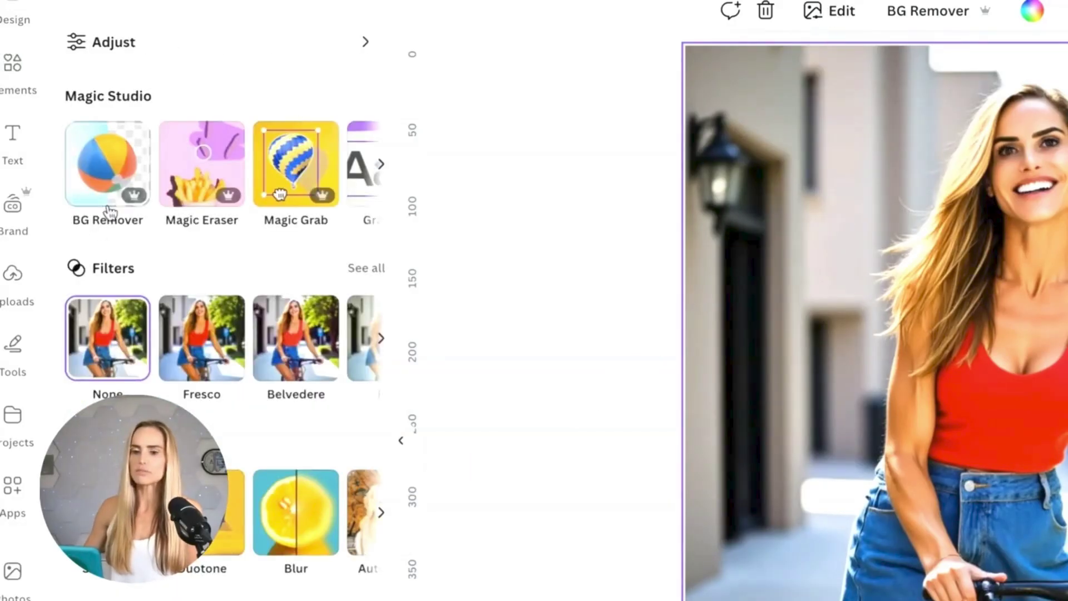
{"action": "left_click", "coordinate": [108, 167]}
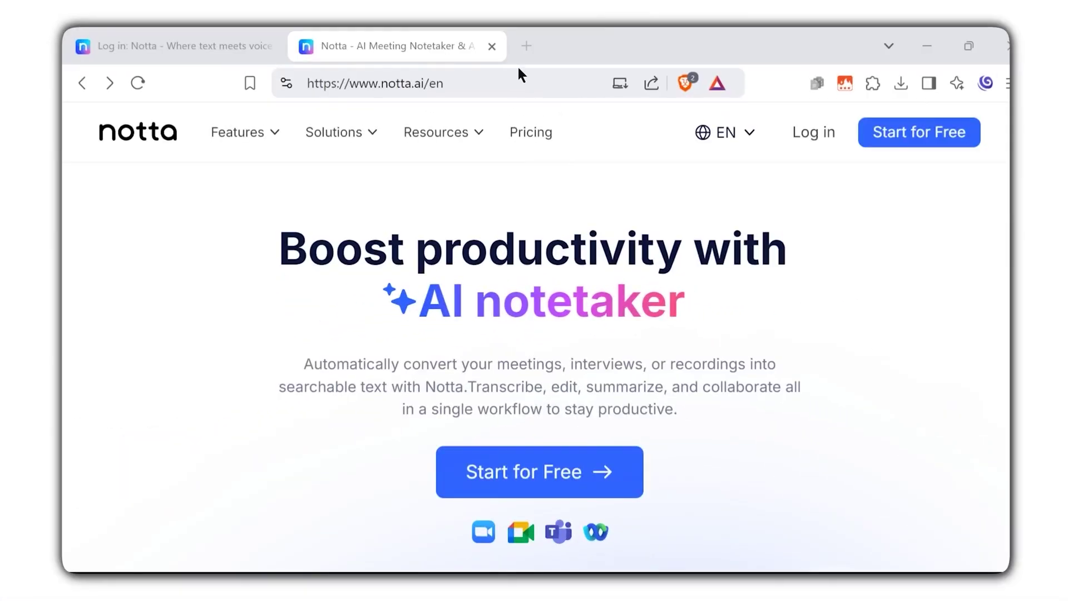
In Notta, read through the videoplayback transcript and its AI-generated summary
{"action": "left_click_drag", "start_coordinate": [478, 74], "coordinate": [371, 78]}
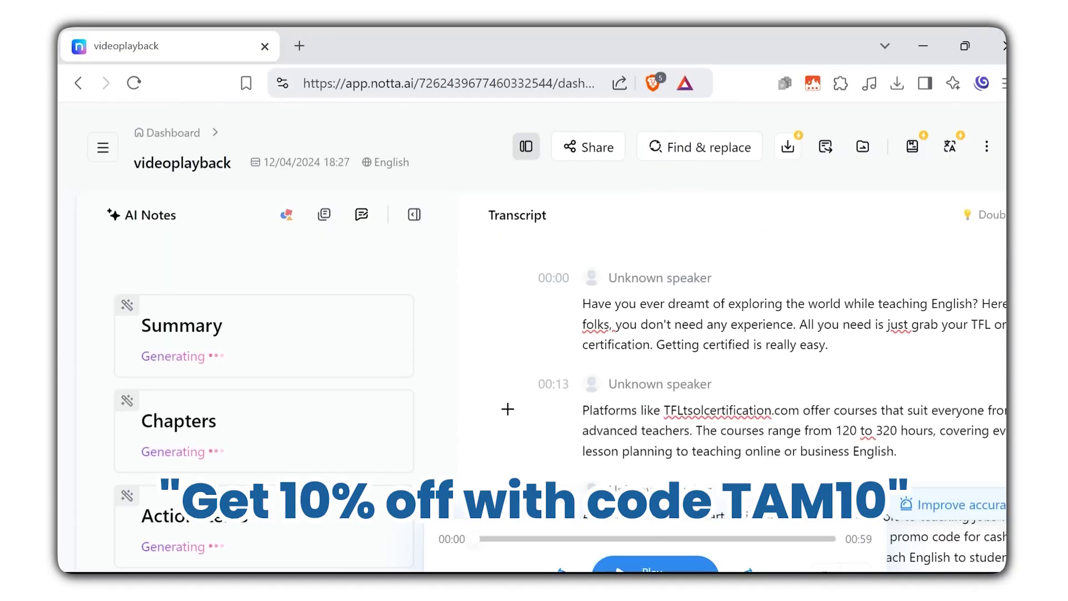
{"action": "scroll", "coordinate": [687, 328], "scroll_direction": "down", "scroll_amount": 5}
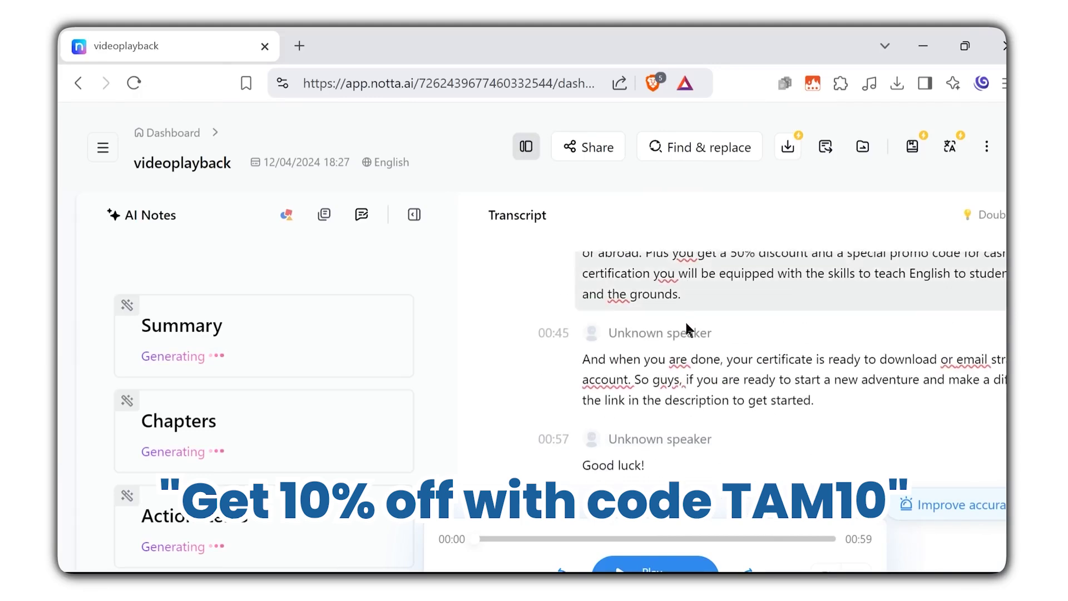
{"action": "scroll", "coordinate": [685, 328], "scroll_direction": "down", "scroll_amount": 3}
{"action": "scroll", "coordinate": [723, 345], "scroll_direction": "up", "scroll_amount": 10}
{"action": "scroll", "coordinate": [723, 345], "scroll_direction": "down", "scroll_amount": 8}
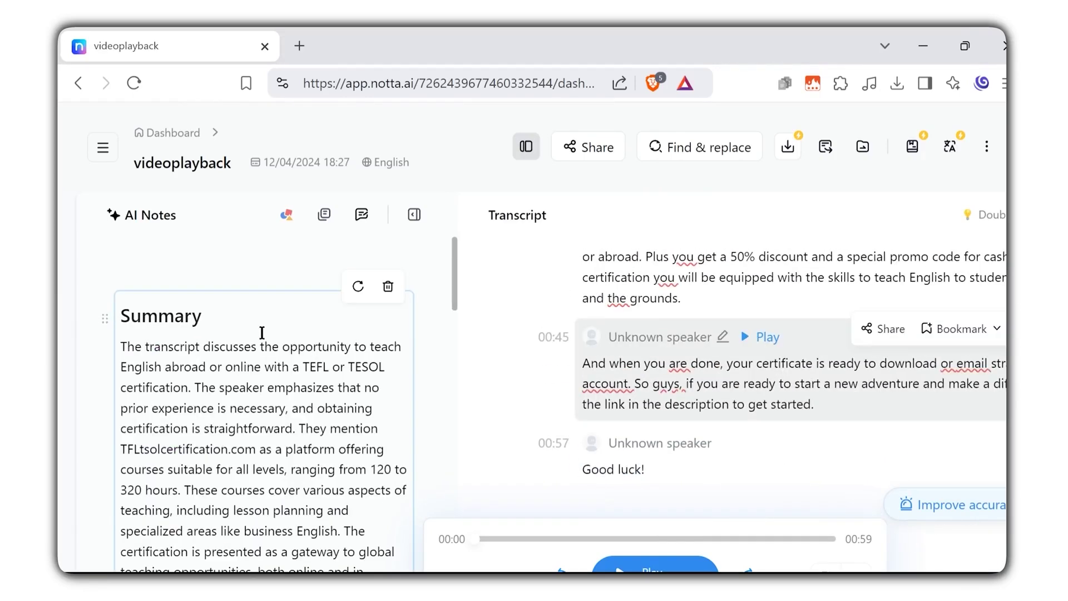
{"action": "scroll", "coordinate": [261, 332], "scroll_direction": "down", "scroll_amount": 15}
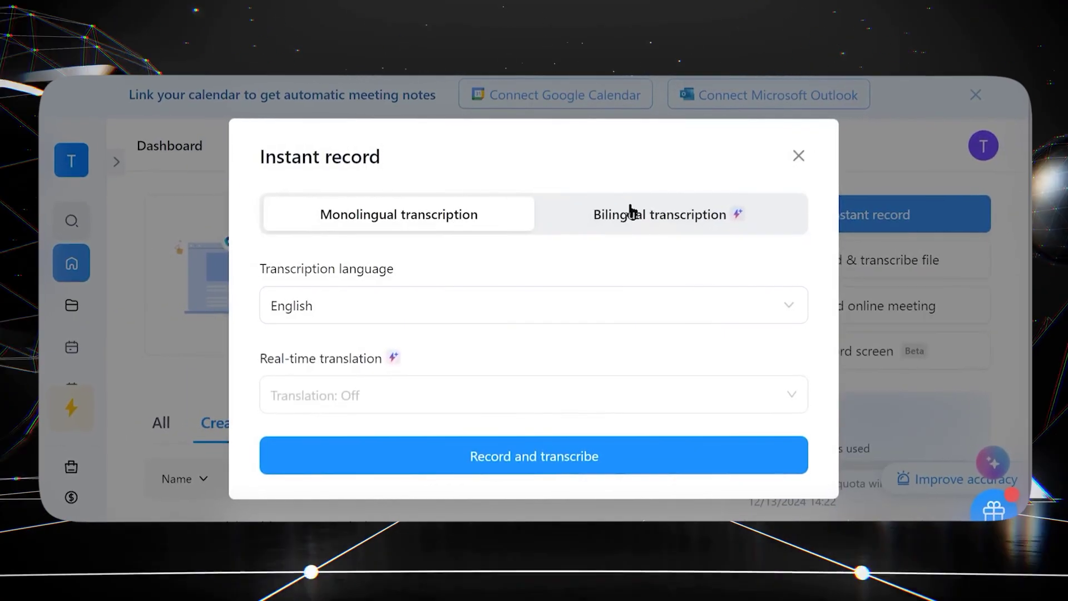
Look at Notta's bilingual instant recording, file transcription and online meeting recording options
{"action": "left_click", "coordinate": [631, 214]}
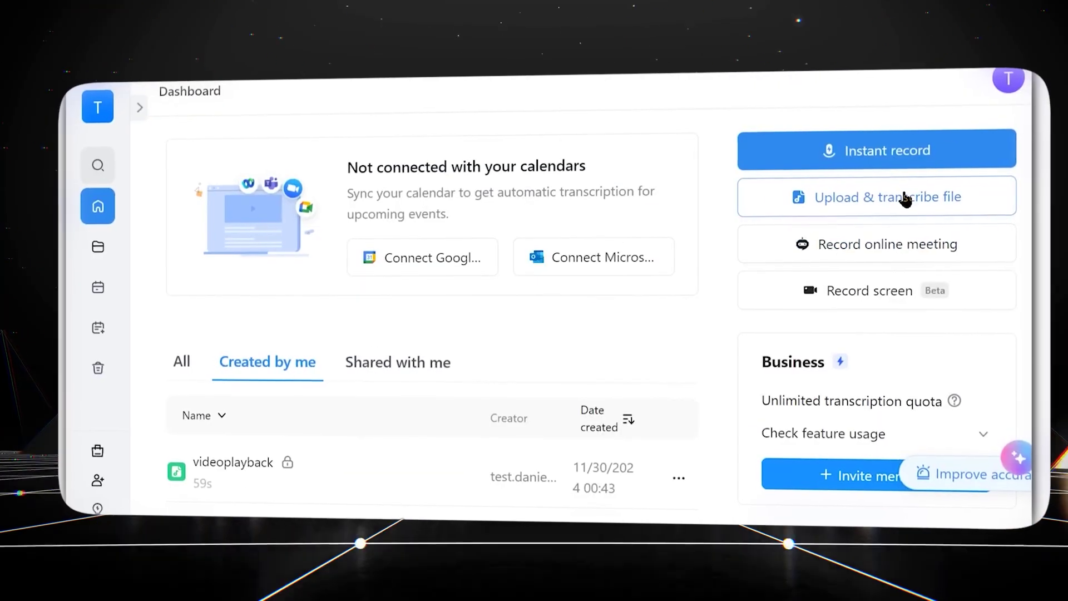
{"action": "left_click", "coordinate": [884, 260]}
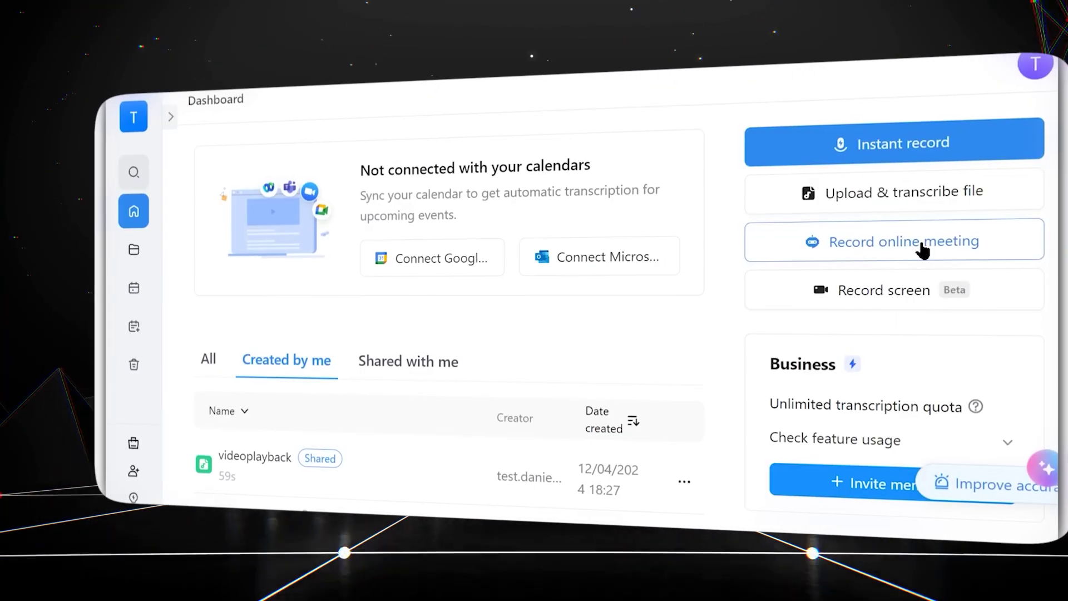
{"action": "left_click", "coordinate": [922, 250]}
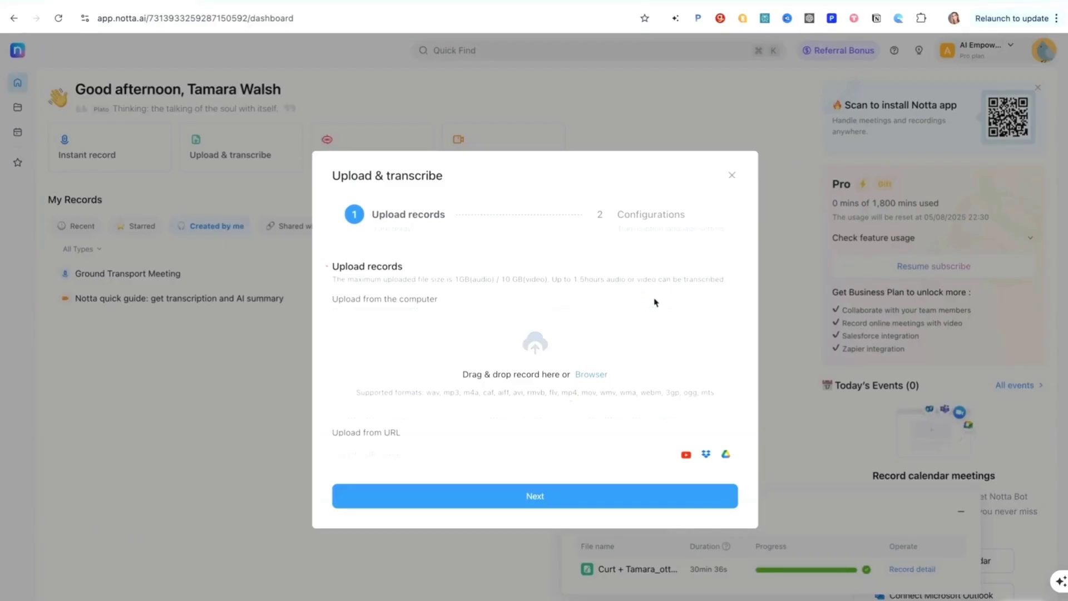
Open the newly uploaded meeting record and read its transcript with the AI chat closed
{"action": "left_click", "coordinate": [732, 176]}
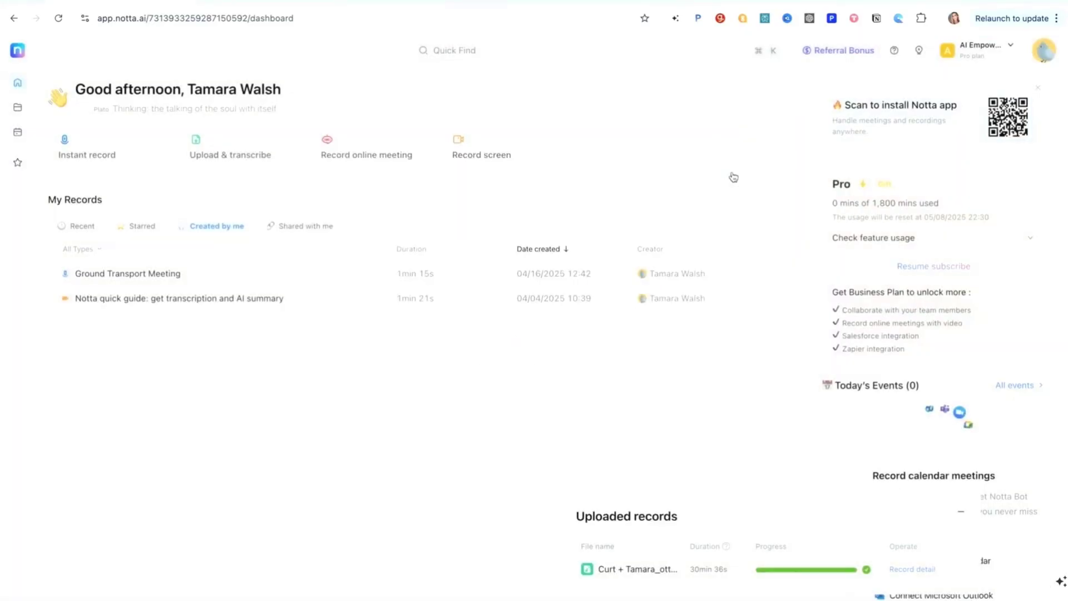
{"action": "left_click", "coordinate": [909, 570]}
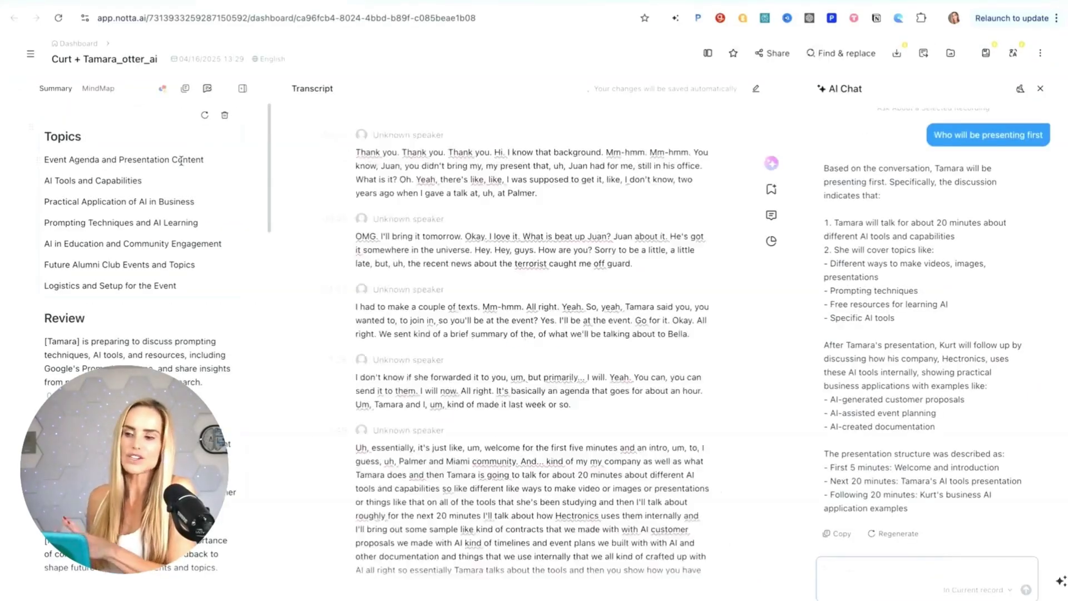
{"action": "left_click", "coordinate": [1039, 88]}
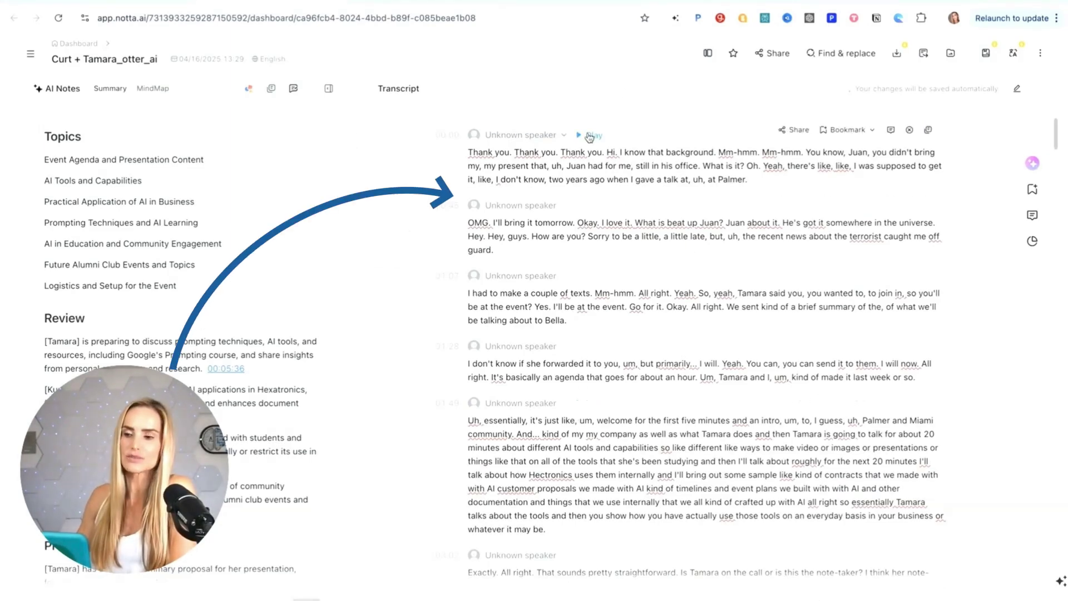
{"action": "scroll", "coordinate": [590, 223], "scroll_direction": "down", "scroll_amount": 7}
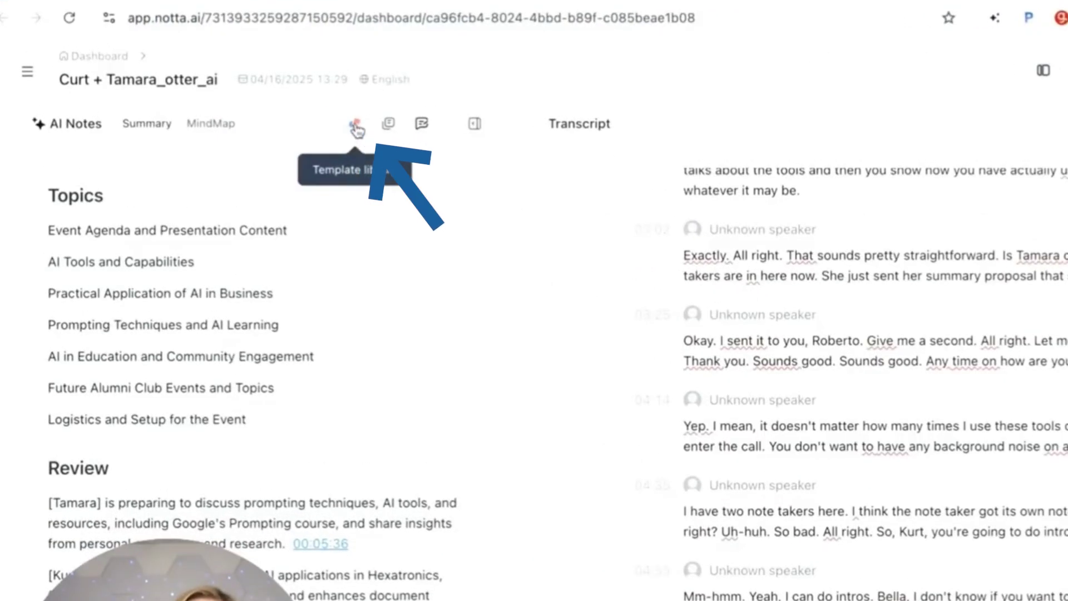
Look at the default template categories in the AI notes template library, then close it
{"action": "left_click", "coordinate": [356, 125]}
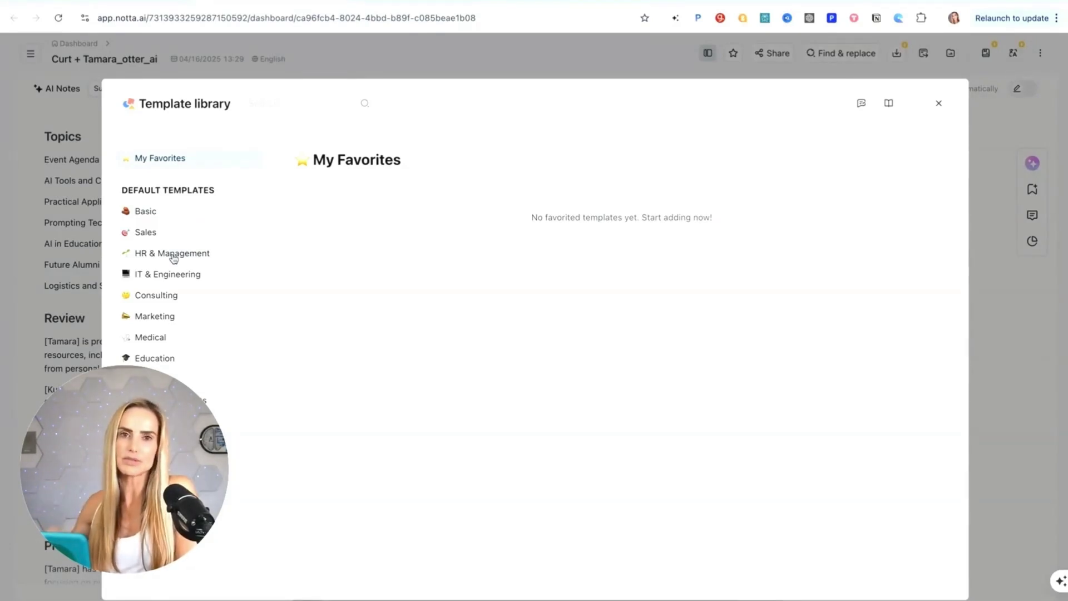
{"action": "left_click", "coordinate": [938, 103]}
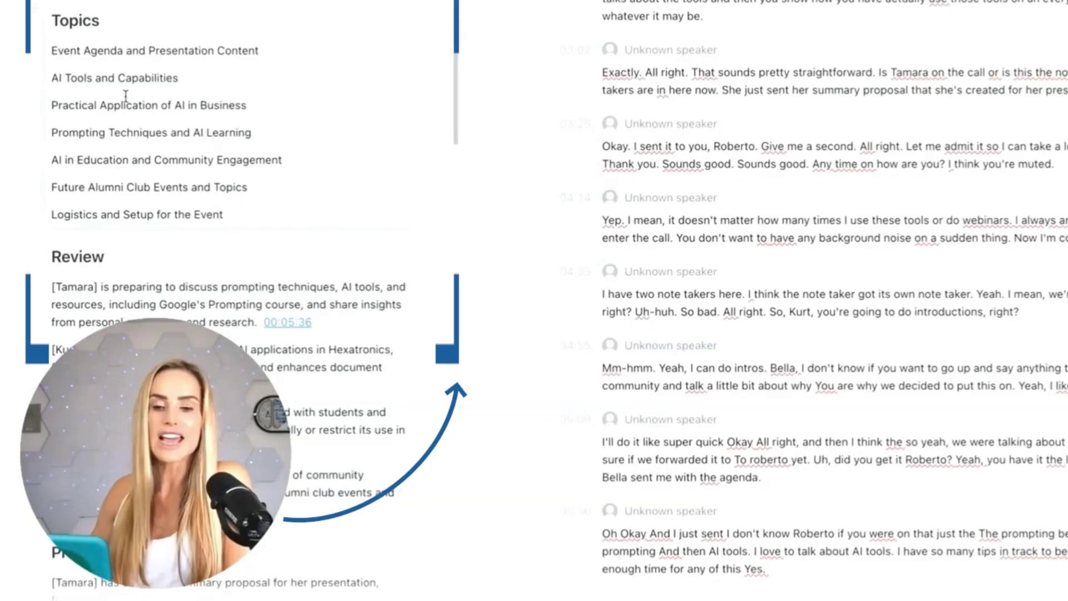
Review the AI notes and jump to the matching transcript passage from a timestamp in the Review section
{"action": "scroll", "coordinate": [204, 158], "scroll_direction": "down", "scroll_amount": 5}
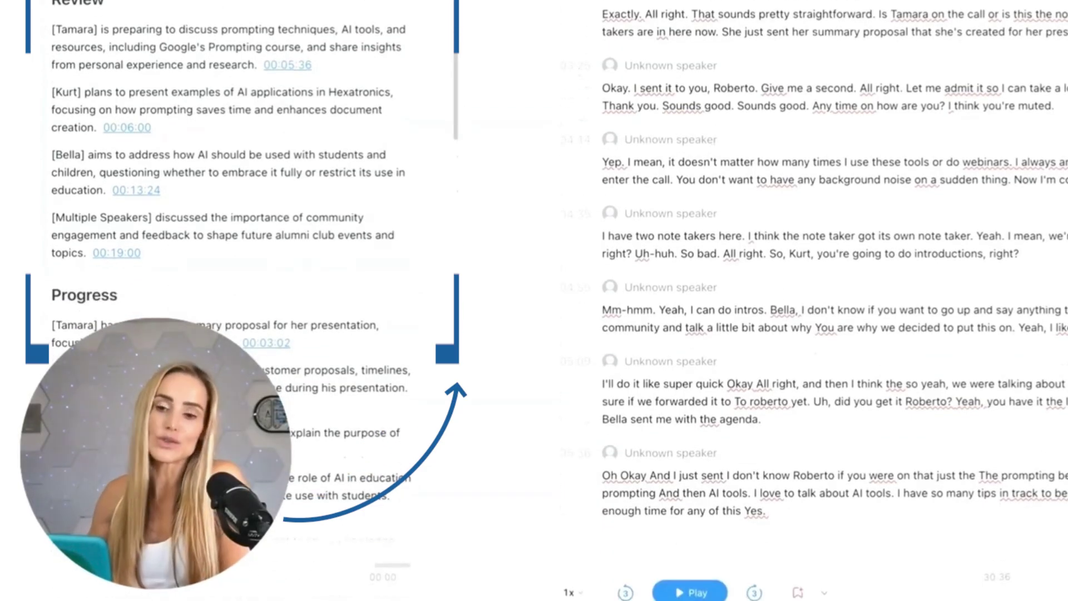
{"action": "left_click", "coordinate": [290, 66]}
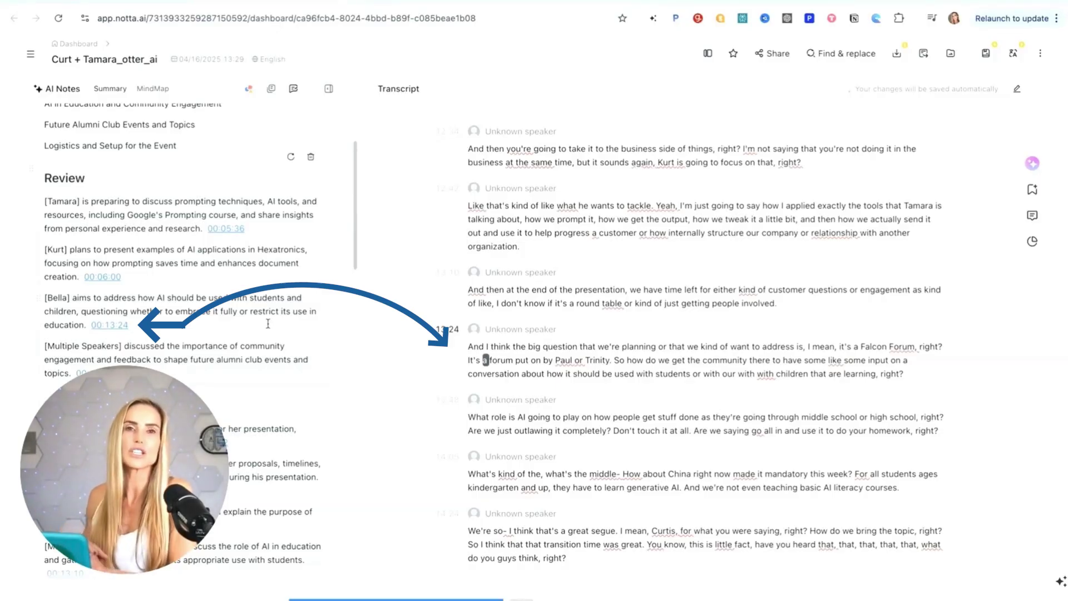
Apply the Consulting Meeting template from the Consulting category to the meeting's AI notes
{"action": "left_click", "coordinate": [248, 89]}
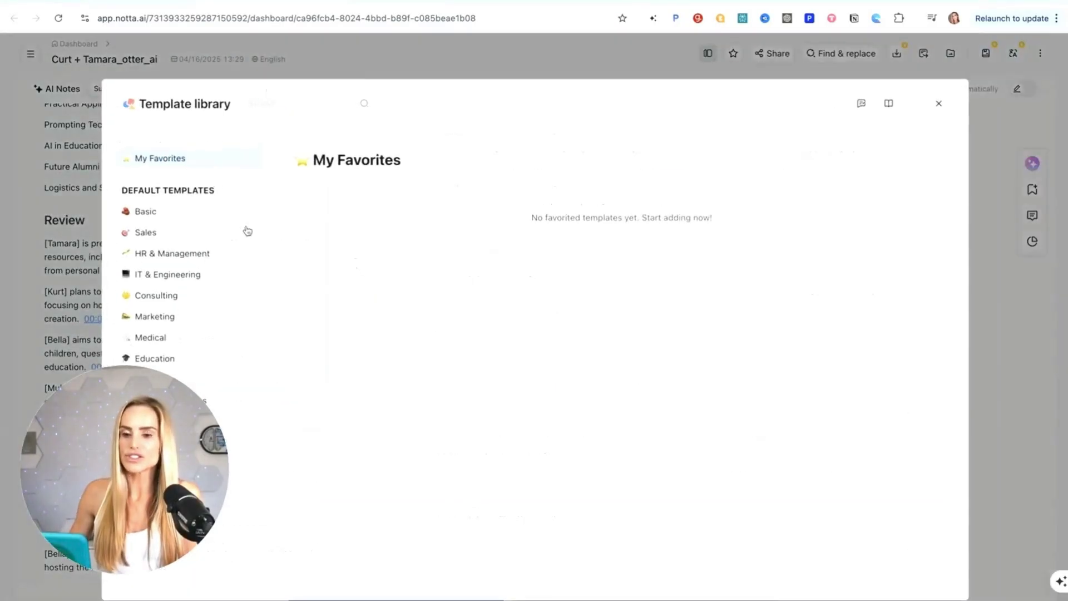
{"action": "left_click", "coordinate": [161, 296]}
{"action": "mouse_move", "coordinate": [400, 204]}
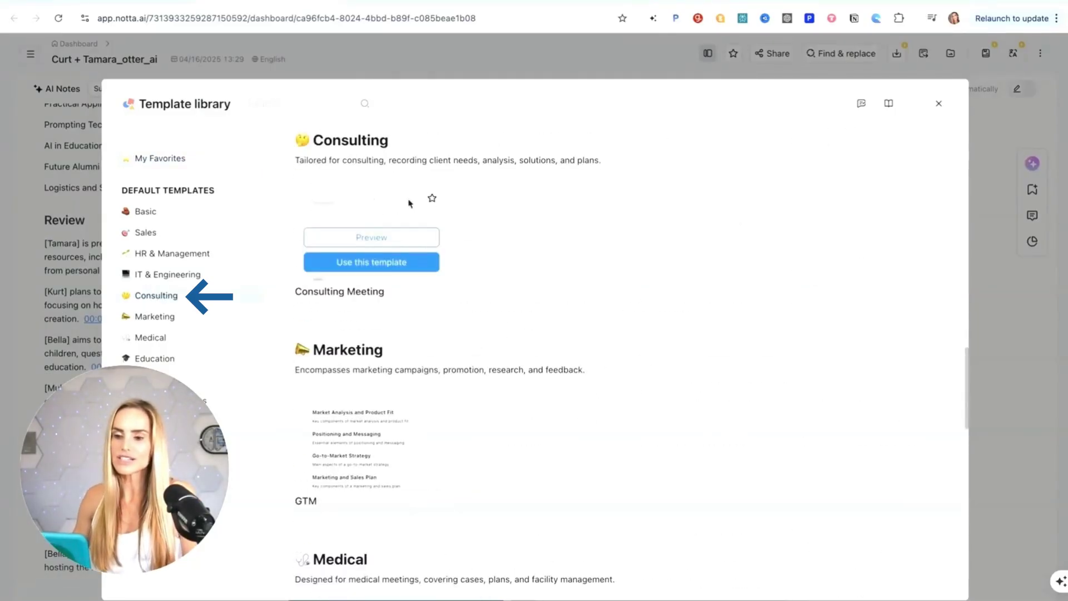
{"action": "left_click", "coordinate": [361, 262]}
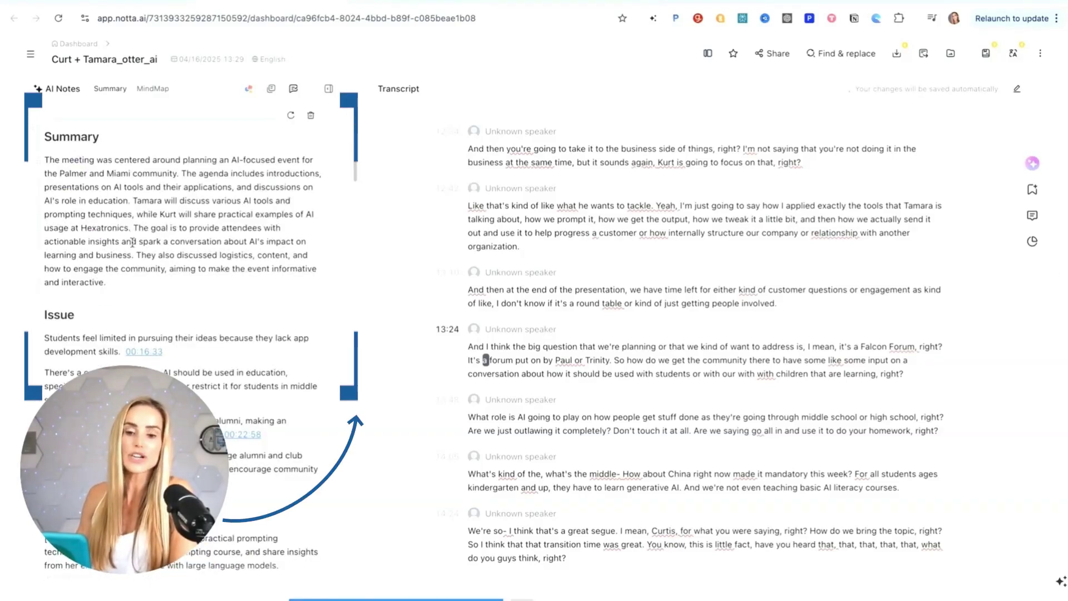
Read through the consulting-style AI notes, from the Summary and Issue sections to Q&A, Action items and Topics
{"action": "scroll", "coordinate": [132, 243], "scroll_direction": "down", "scroll_amount": 2}
{"action": "scroll", "coordinate": [98, 364], "scroll_direction": "down", "scroll_amount": 10}
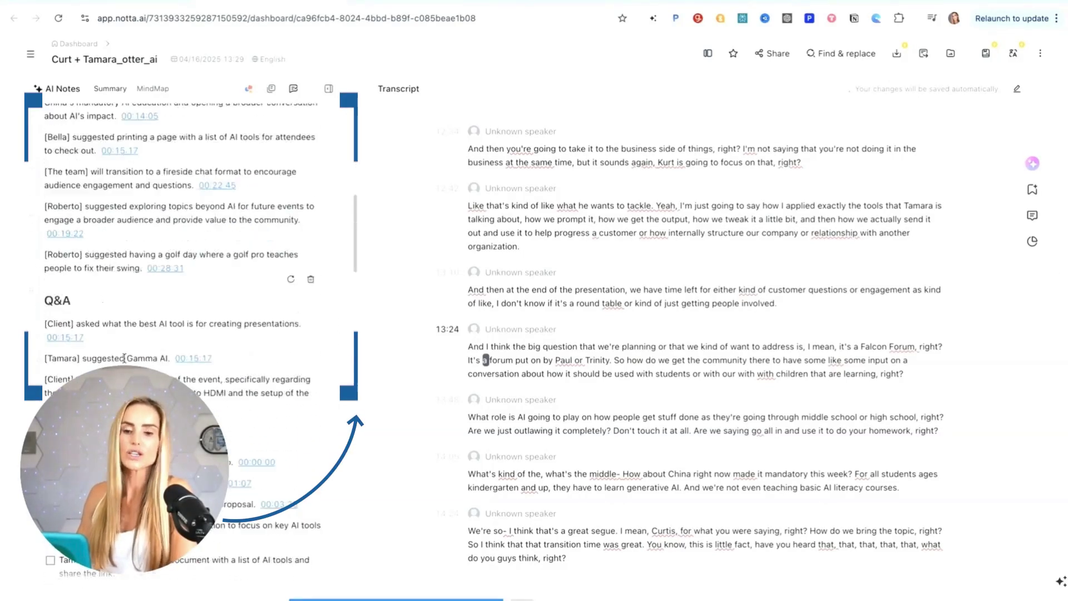
{"action": "scroll", "coordinate": [132, 323], "scroll_direction": "down", "scroll_amount": 10}
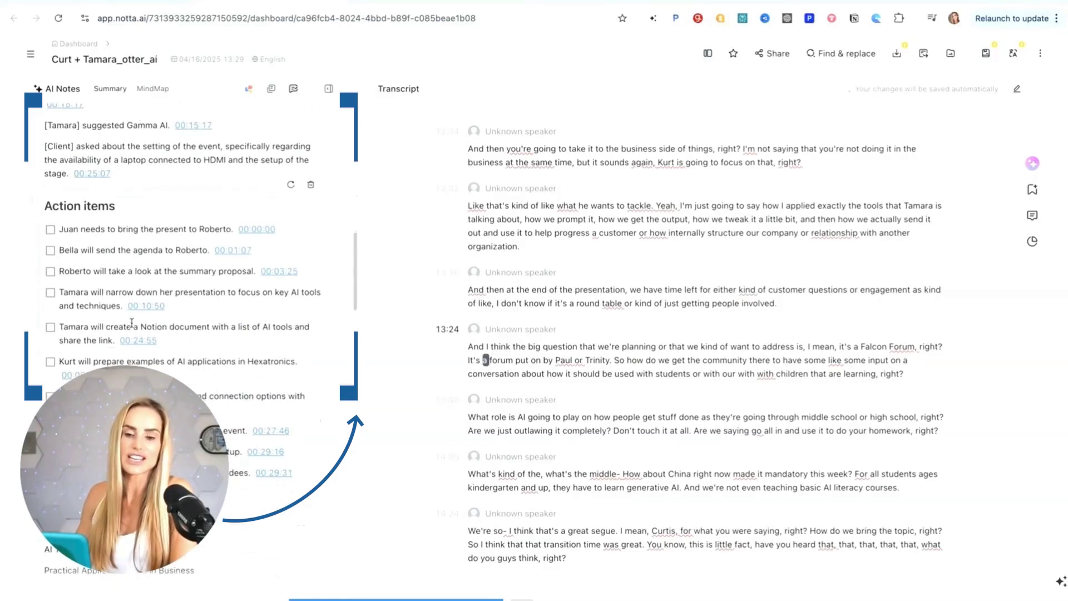
{"action": "scroll", "coordinate": [174, 307], "scroll_direction": "down", "scroll_amount": 2}
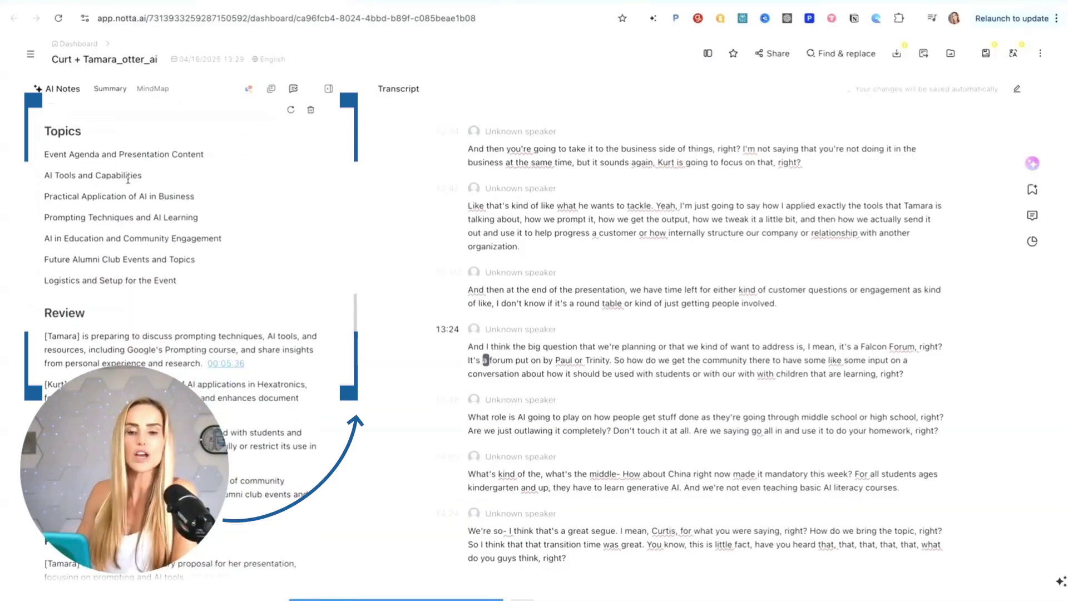
{"action": "scroll", "coordinate": [128, 179], "scroll_direction": "down", "scroll_amount": 5}
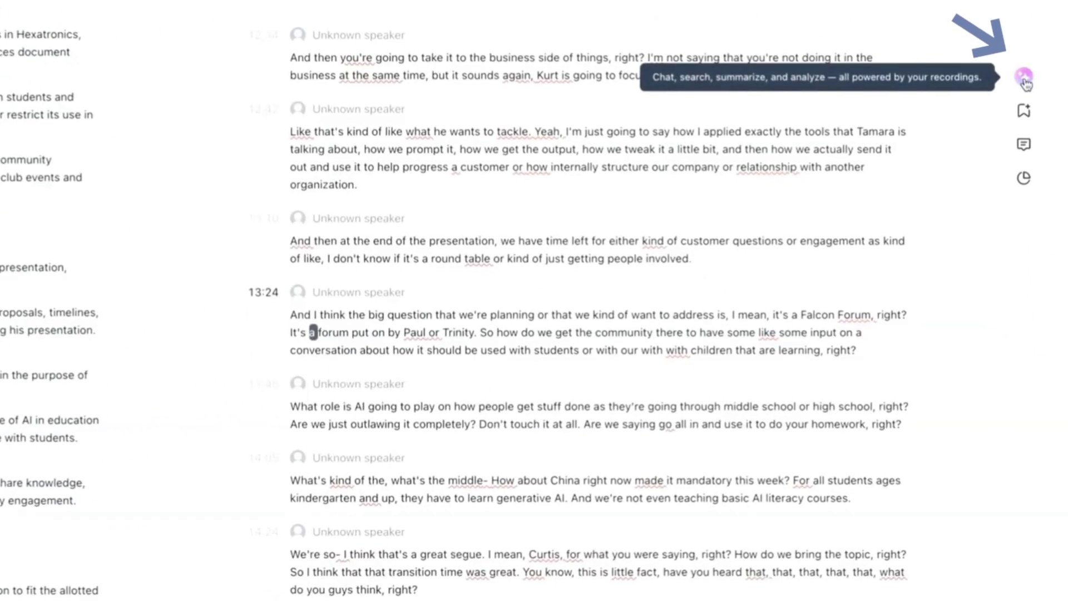
Open the AI chat for the current meeting record
{"action": "left_click", "coordinate": [1023, 78]}
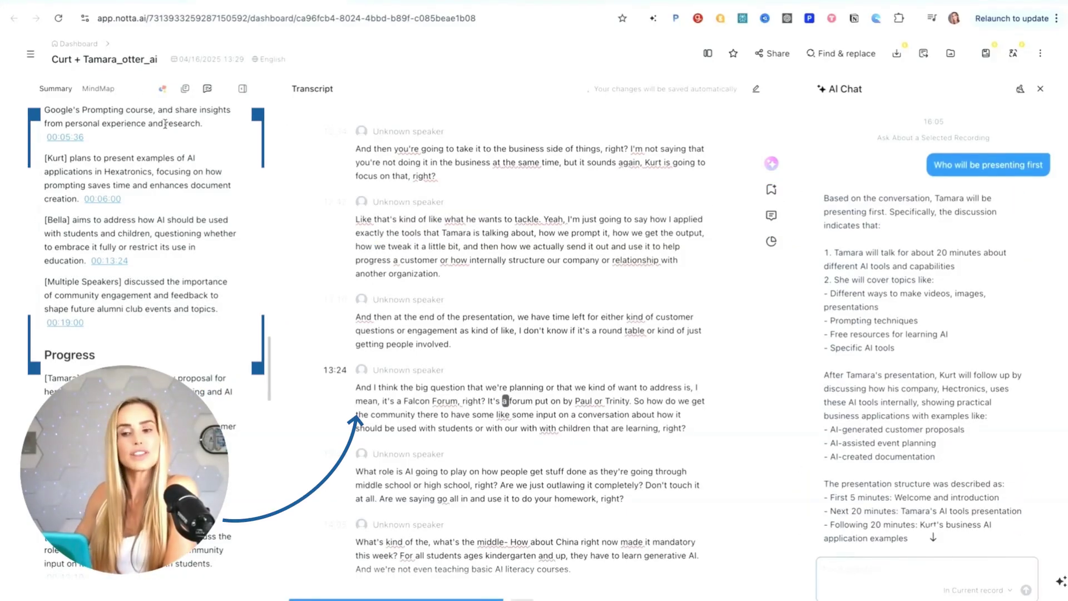
{"action": "scroll", "coordinate": [194, 127], "scroll_direction": "up", "scroll_amount": 10}
Show the meeting's AI notes as a mind map and examine its Action items, Q&A and Issue branches
{"action": "left_click", "coordinate": [99, 89]}
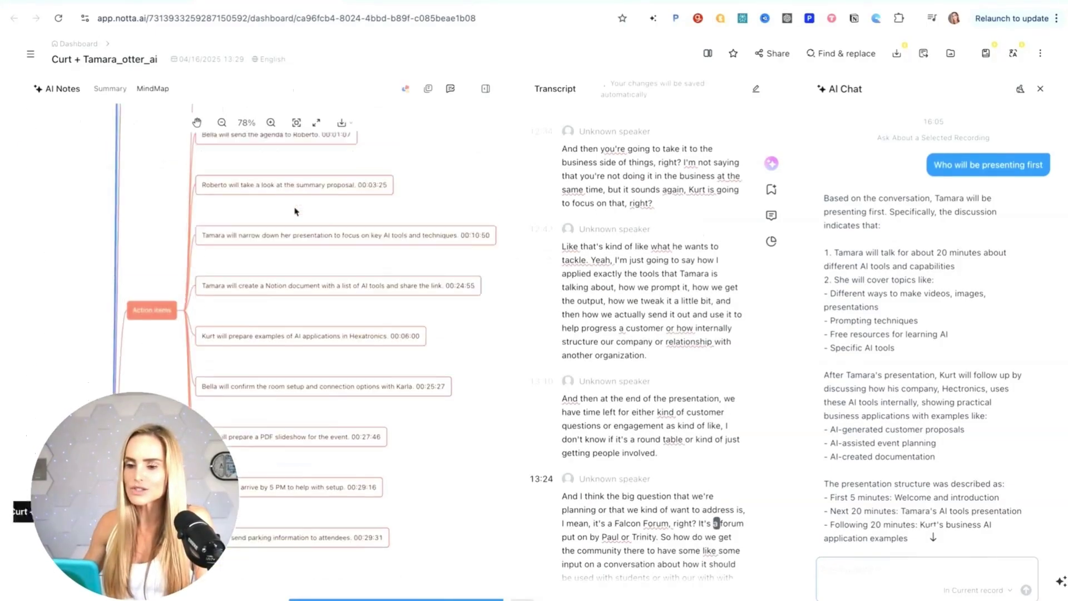
{"action": "scroll", "coordinate": [296, 210], "scroll_direction": "up", "scroll_amount": 7}
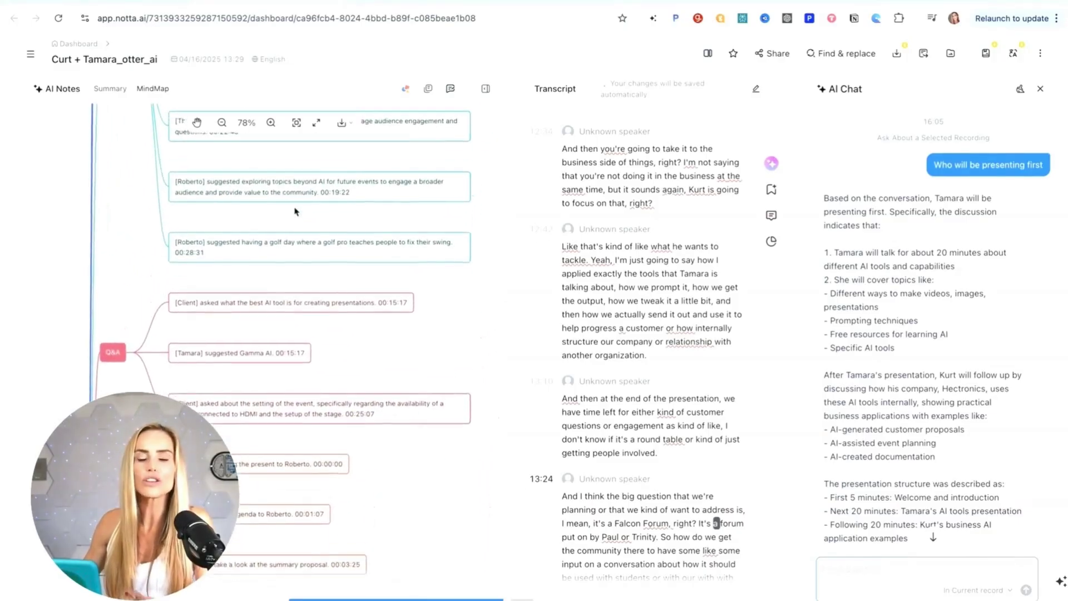
{"action": "scroll", "coordinate": [296, 210], "scroll_direction": "up", "scroll_amount": 1}
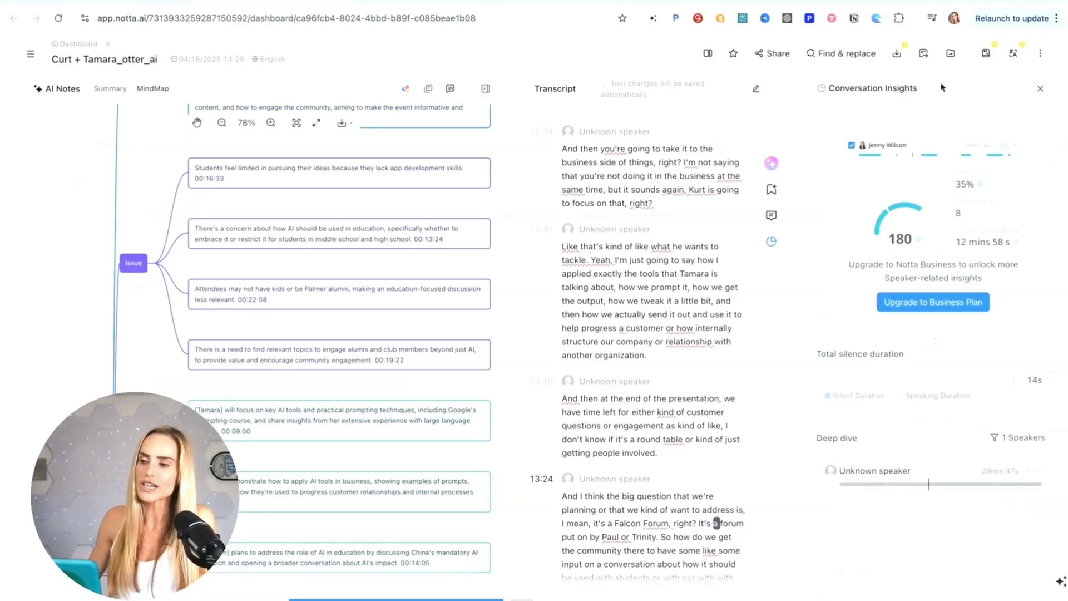
{"action": "left_click", "coordinate": [986, 54]}
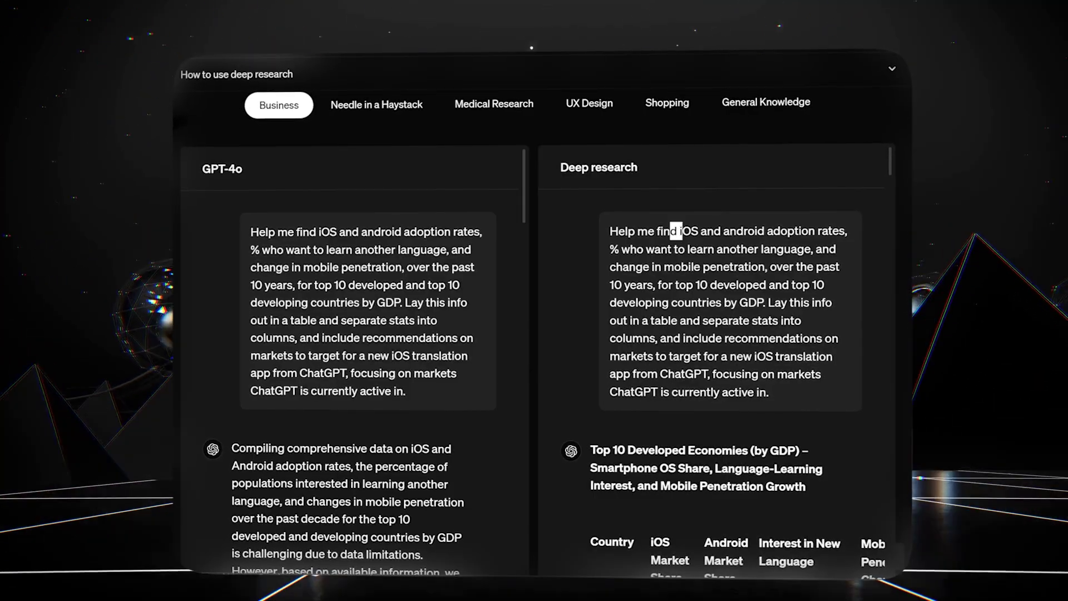
Compare the GPT-4o and deep research example answers across use cases, and read the Humanity's Last Exam section
{"action": "left_click", "coordinate": [385, 105]}
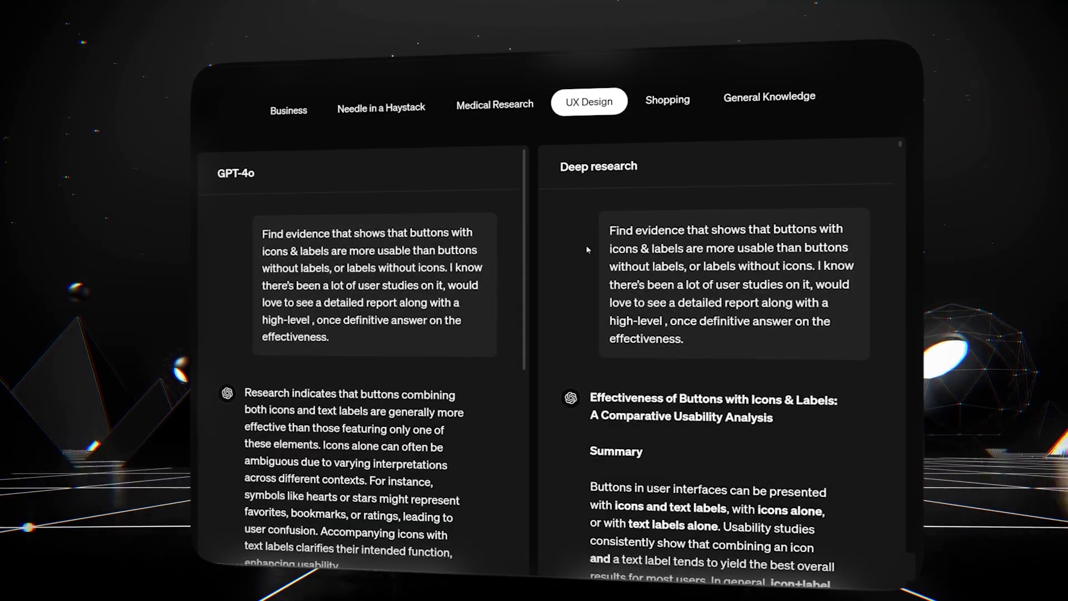
{"action": "scroll", "coordinate": [585, 249], "scroll_direction": "down", "scroll_amount": 20}
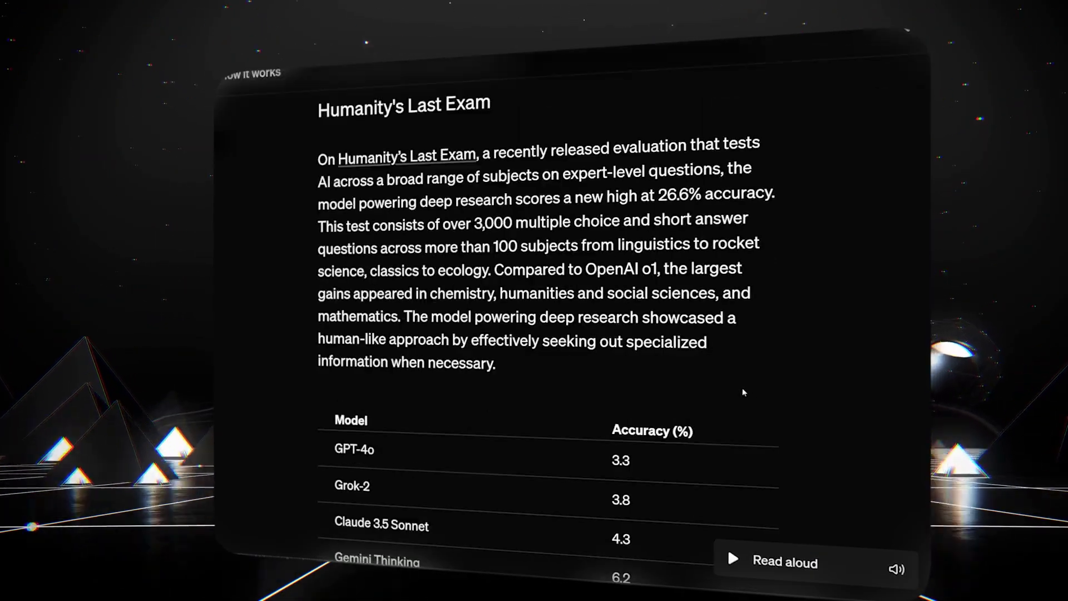
{"action": "scroll", "coordinate": [746, 423], "scroll_direction": "down", "scroll_amount": 7}
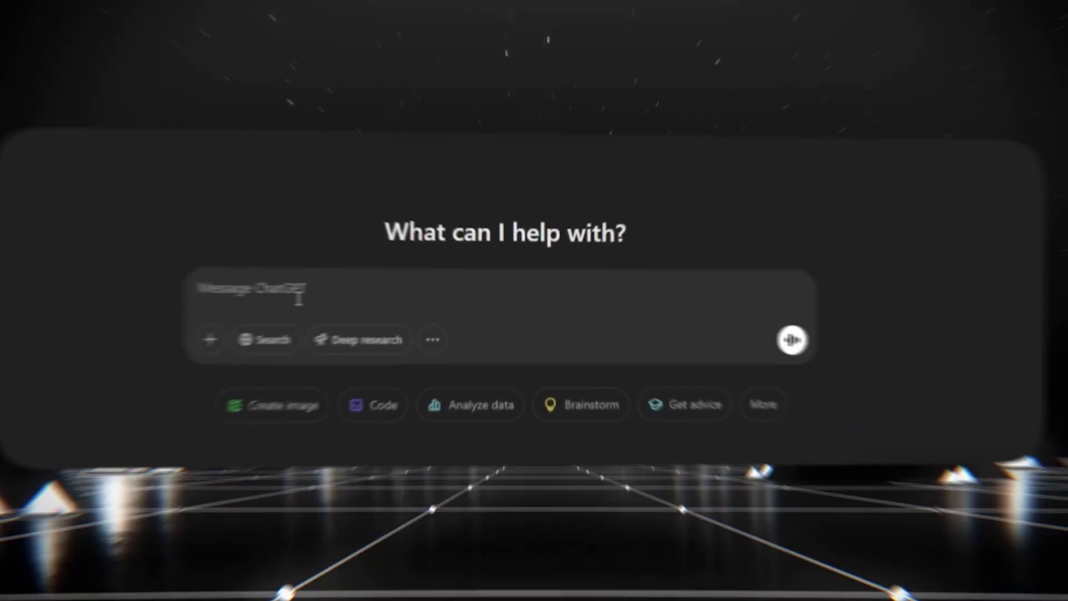
{"action": "type", "text": "yrtyertyretretyre"}
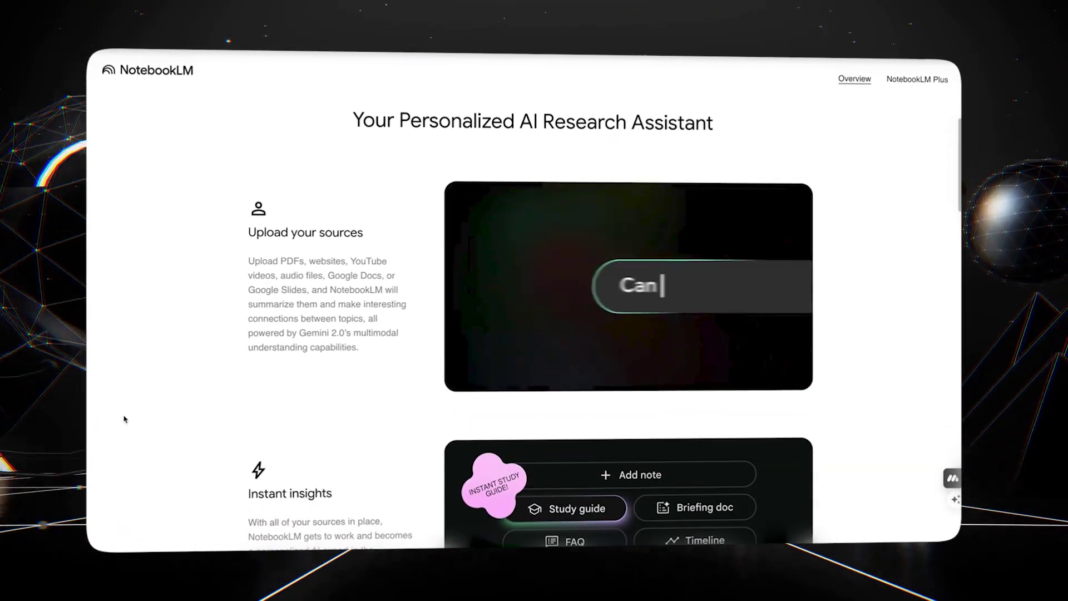
Switch to the NotebookLM overview page and read through its feature sections, starting from Upload your sources
{"action": "scroll", "coordinate": [128, 417], "scroll_direction": "down", "scroll_amount": 4}
{"action": "scroll", "coordinate": [136, 415], "scroll_direction": "down", "scroll_amount": 7}
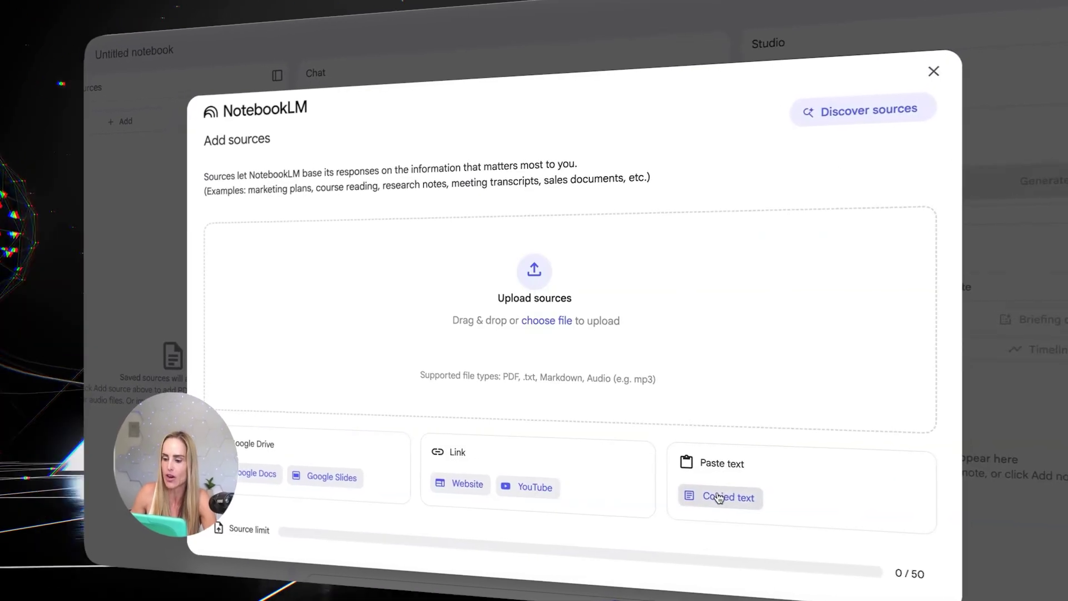
Paste the copied research on AI apps such as Descript and Goodnotes as a text source for the untitled notebook, and review it
{"action": "left_click", "coordinate": [718, 497]}
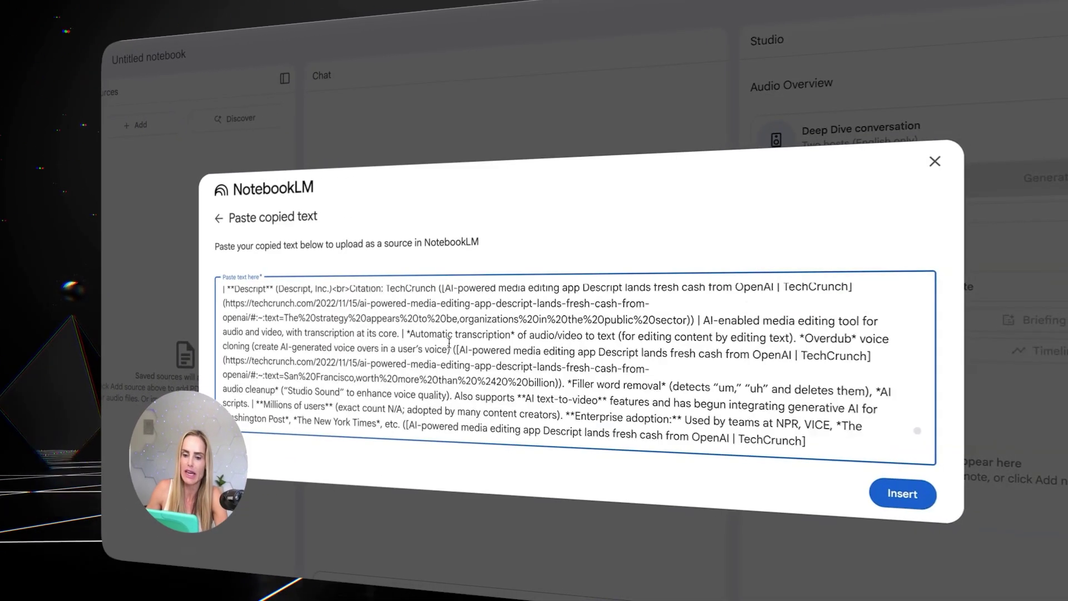
{"action": "scroll", "coordinate": [448, 343], "scroll_direction": "up", "scroll_amount": 5}
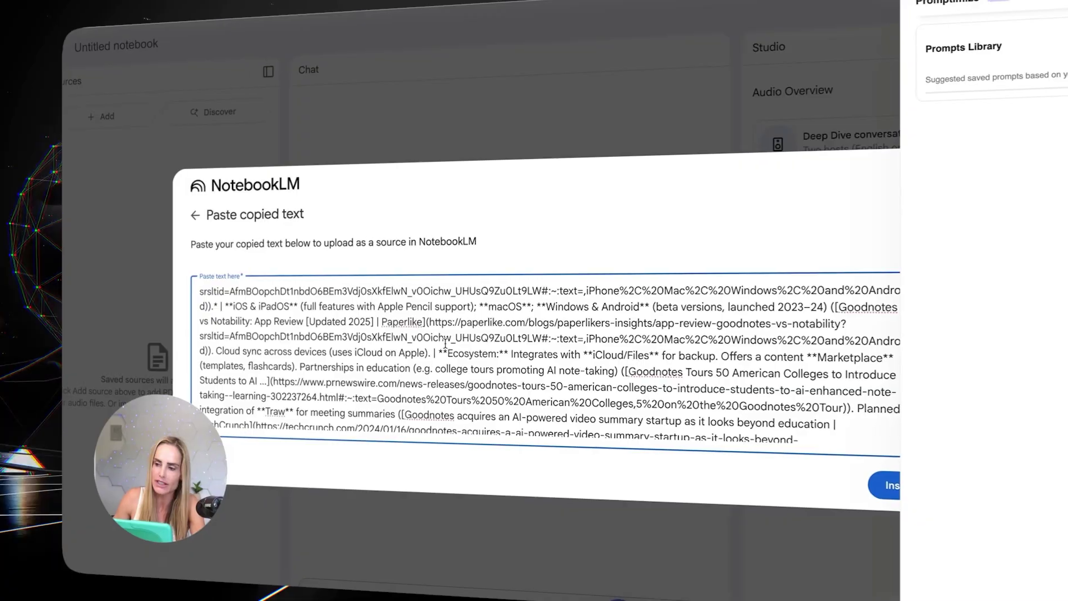
{"action": "scroll", "coordinate": [445, 345], "scroll_direction": "up", "scroll_amount": 2}
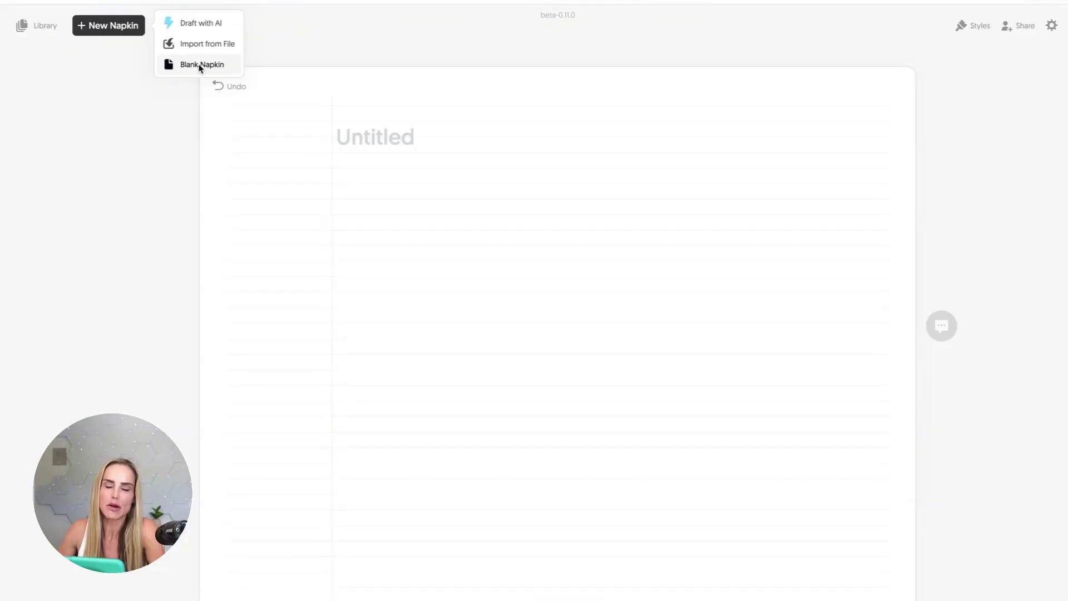
Switch to Napkin, create a blank napkin titled "Features of Notta ai" and fill in the feature descriptions, starting with Live meeting capture
{"action": "left_click", "coordinate": [200, 65]}
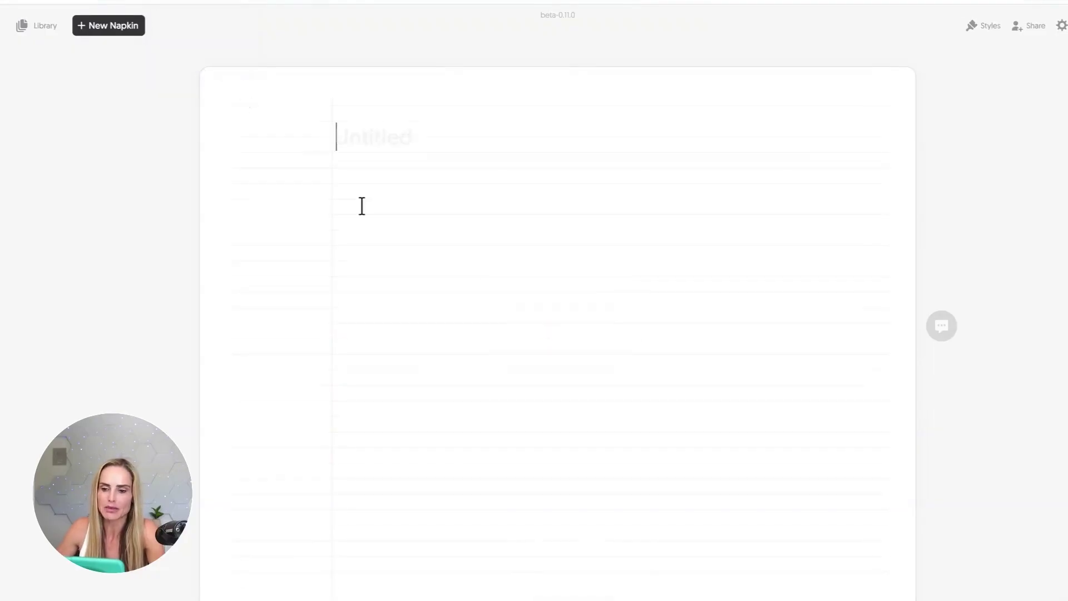
{"action": "type", "text": "Features of Notta ai Live meeting captureBot joins video-conferencing calls and transcribes in real time; differentiates speakers. | Works with Zoom, Google Meet, Teams, Webex, Slack. File & screen recordingUpload audio/video or use built-in recorder / Chrome tab capture. | Up to 5 h per recording on Business/Enterprise plans. AI summaries & chaptersGenerates concise recap, key points, action items in minutes. | Can output Markdown, DOCX, subtitle files (SRT/VTT). Translation & bilingual modeReal-time or post-meeting translation between 58 languages. | Add-on tiers for monolingual / bilingual translation. Search & highlightsGlobal semantic search across all transcripts; auto-highlights important phrases. | Saves ~50 % of time preparing minutes (customer claim)."}
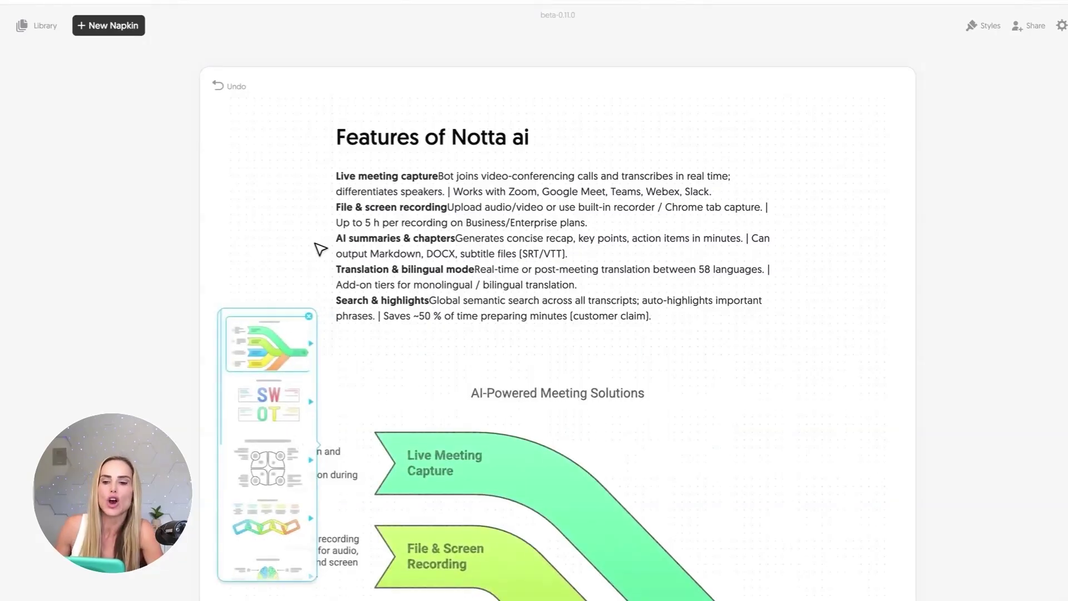
Preview the SWOT, chain and other suggested visuals for the Notta feature text, and choose the converging-arrows diagram "AI-Powered Meeting Solutions"
{"action": "scroll", "coordinate": [278, 222], "scroll_direction": "down", "scroll_amount": 5}
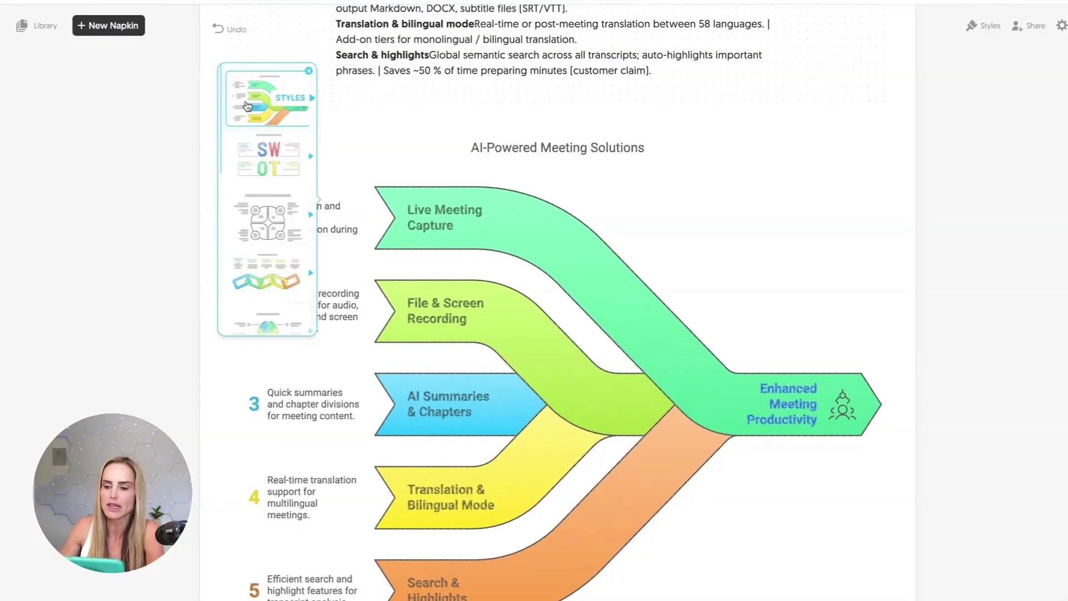
{"action": "left_click", "coordinate": [253, 158]}
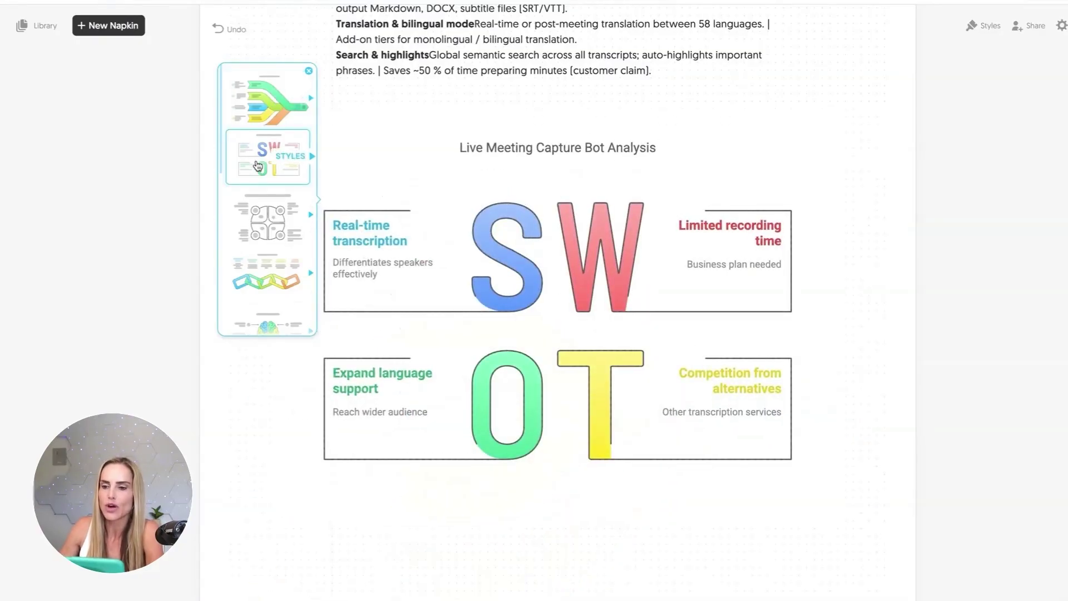
{"action": "left_click", "coordinate": [261, 231]}
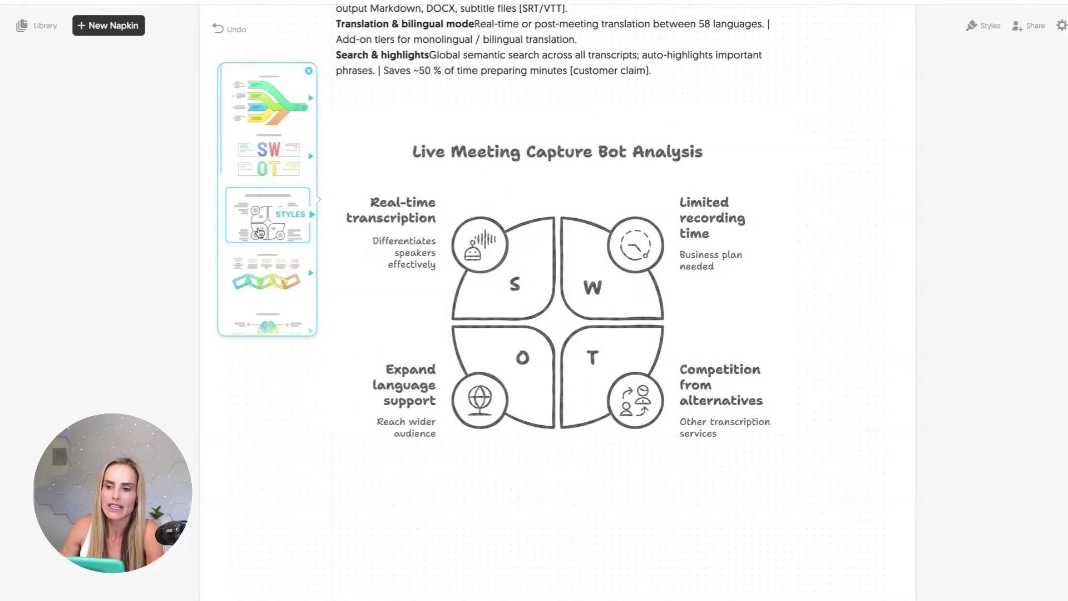
{"action": "left_click", "coordinate": [264, 288]}
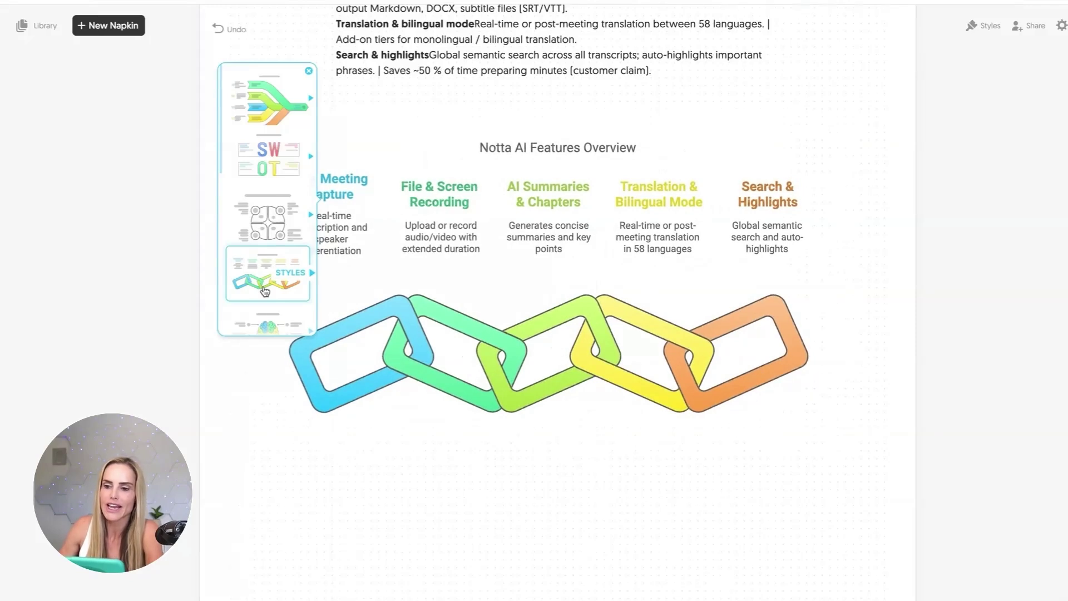
{"action": "scroll", "coordinate": [264, 291], "scroll_direction": "down", "scroll_amount": 5}
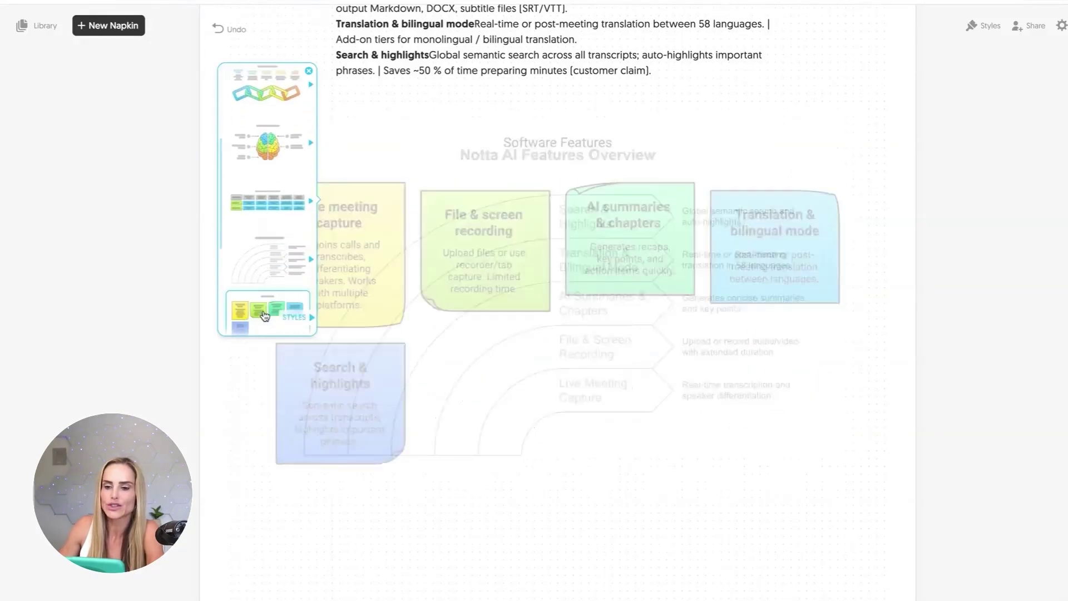
{"action": "scroll", "coordinate": [264, 315], "scroll_direction": "up", "scroll_amount": 5}
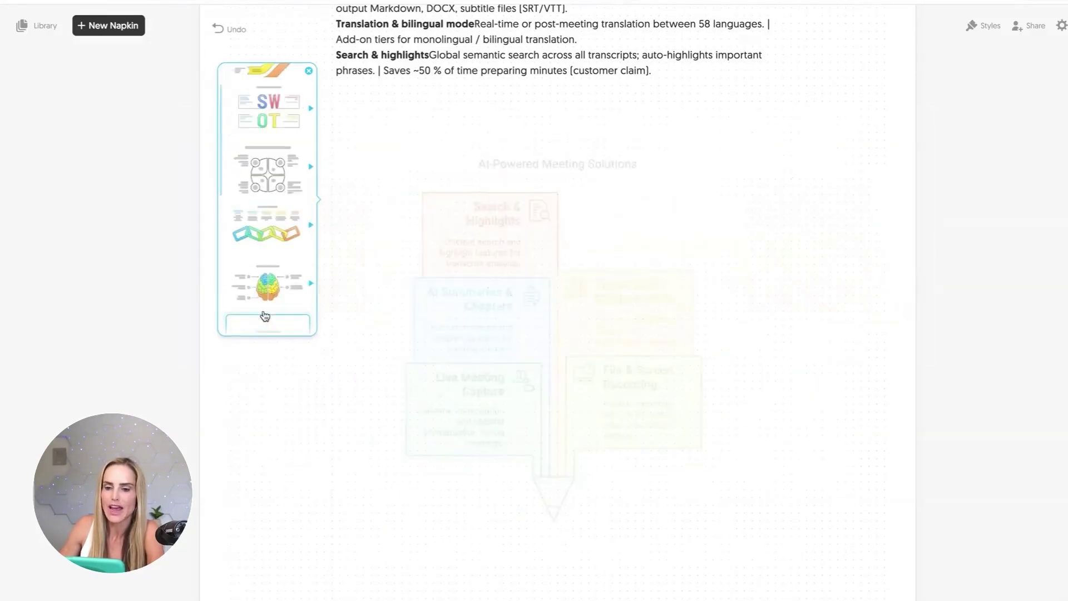
{"action": "left_click", "coordinate": [275, 100]}
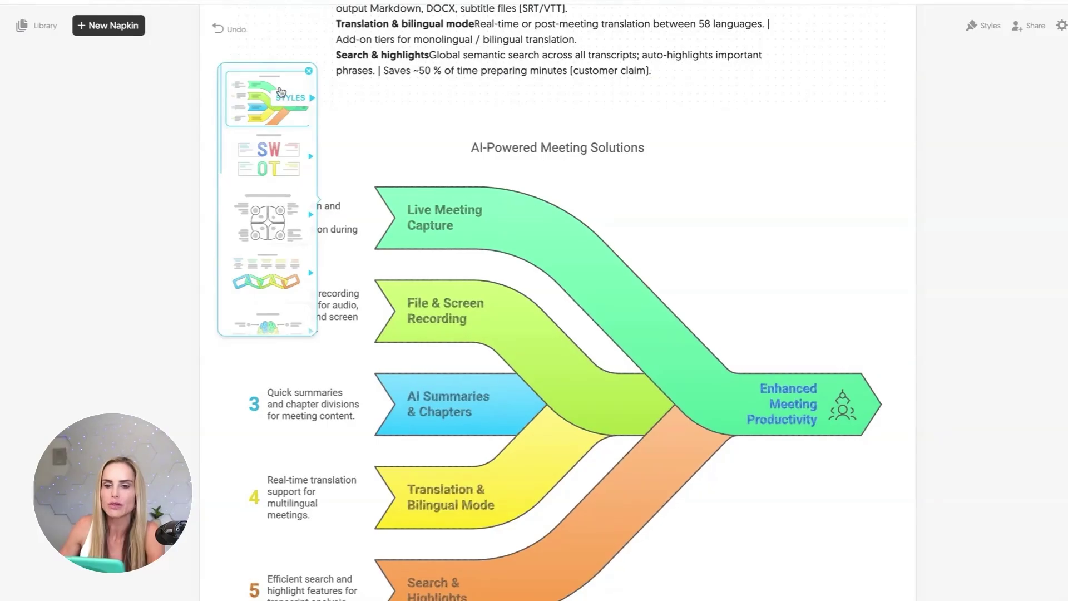
{"action": "left_click", "coordinate": [649, 317]}
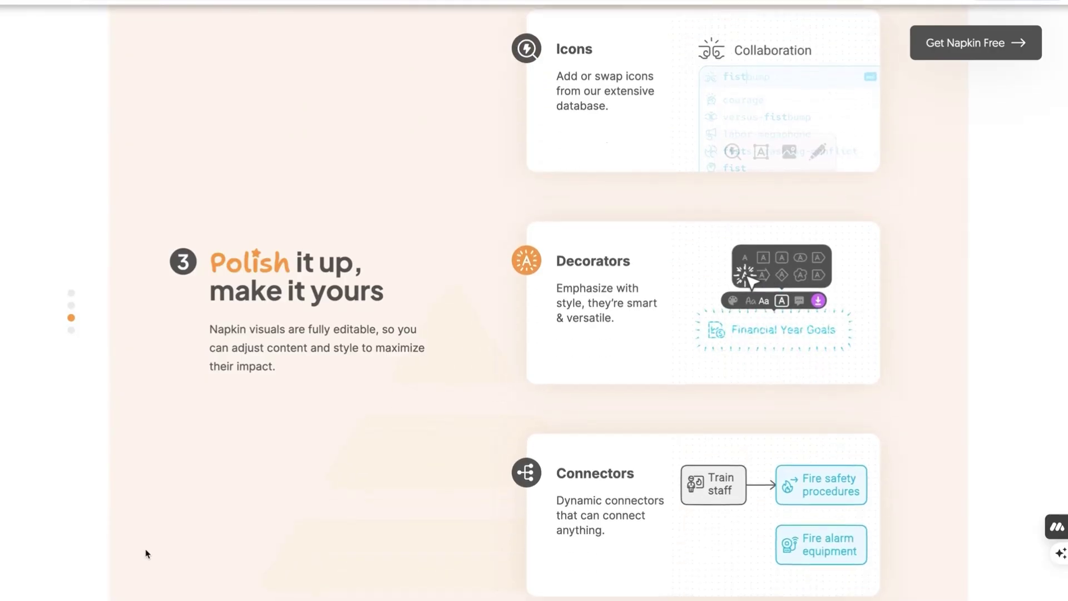
Read the "Polish it up, make it yours" and "Take it anywhere" sections of Napkin's website
{"action": "scroll", "coordinate": [145, 553], "scroll_direction": "down", "scroll_amount": 4}
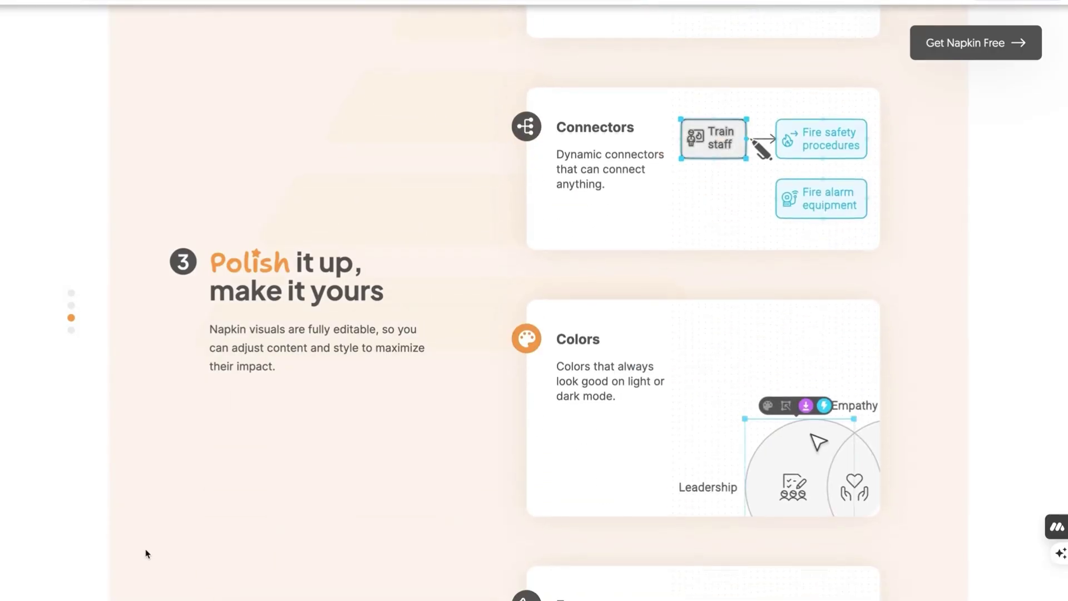
{"action": "scroll", "coordinate": [146, 553], "scroll_direction": "down", "scroll_amount": 4}
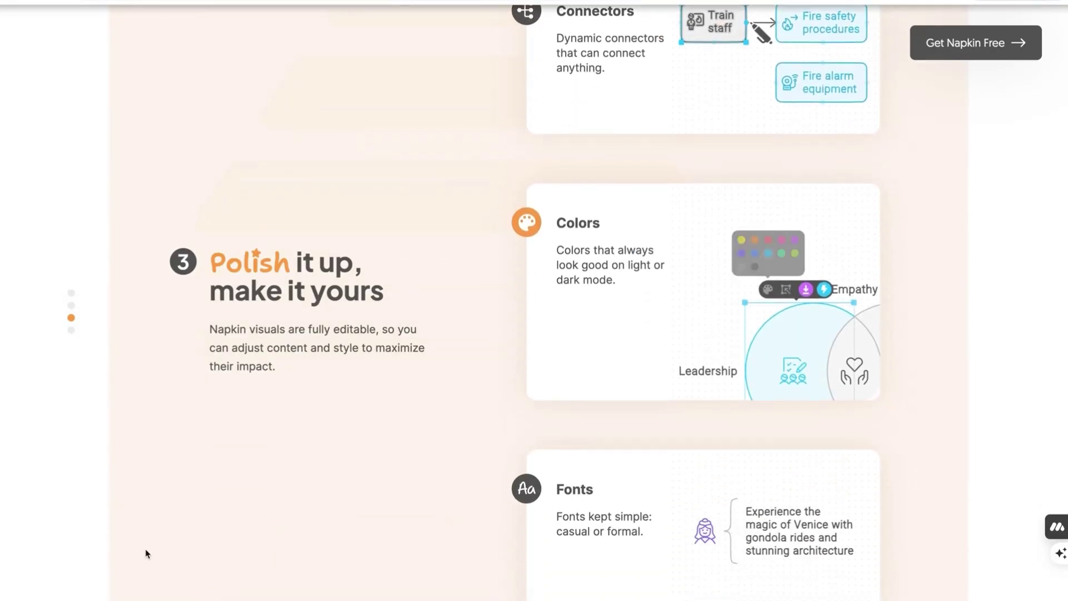
{"action": "scroll", "coordinate": [147, 553], "scroll_direction": "down", "scroll_amount": 4}
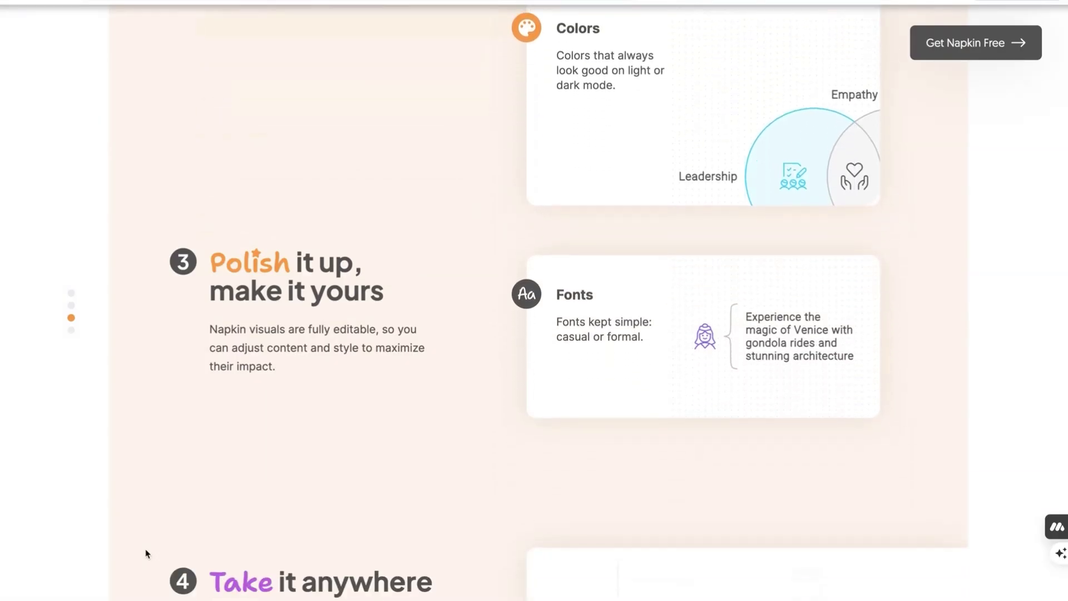
{"action": "scroll", "coordinate": [147, 553], "scroll_direction": "down", "scroll_amount": 5}
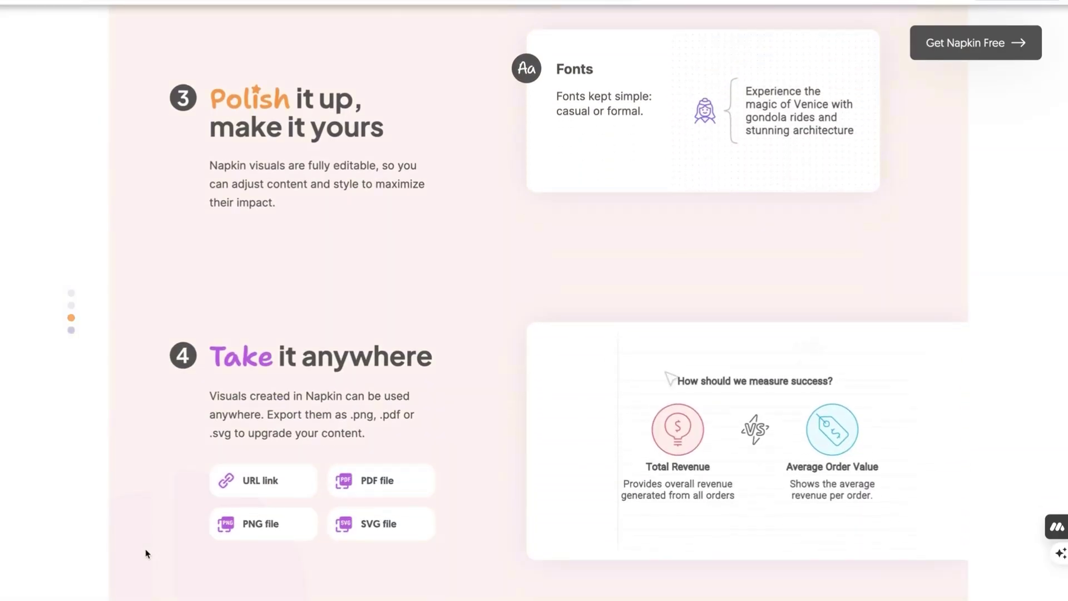
{"action": "scroll", "coordinate": [147, 554], "scroll_direction": "down", "scroll_amount": 1}
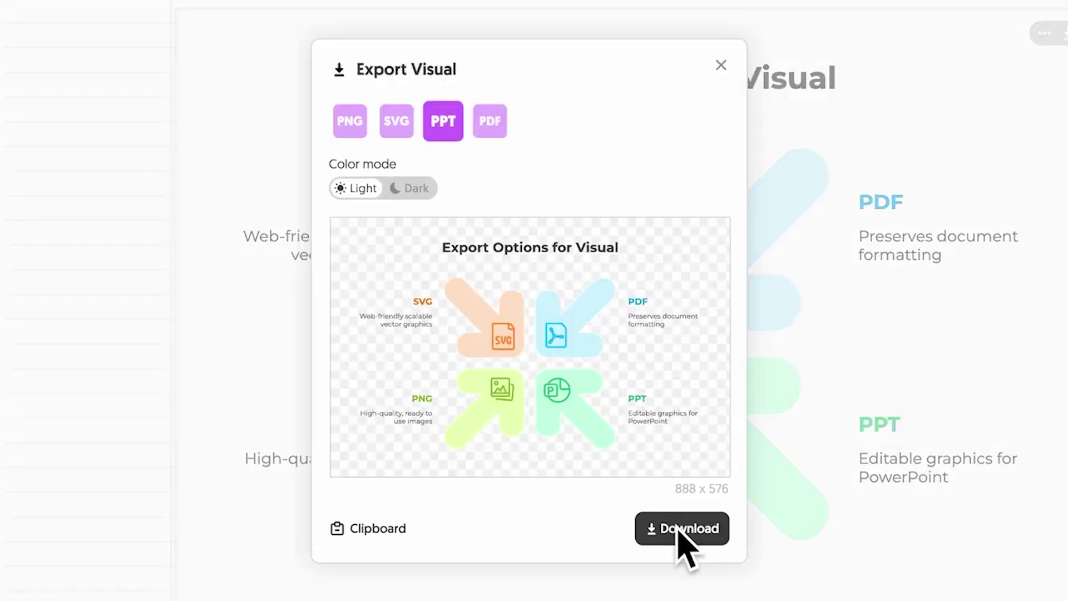
Download the "Export Options for Visual" graphic as a PPT file in light color mode
{"action": "left_click", "coordinate": [679, 530]}
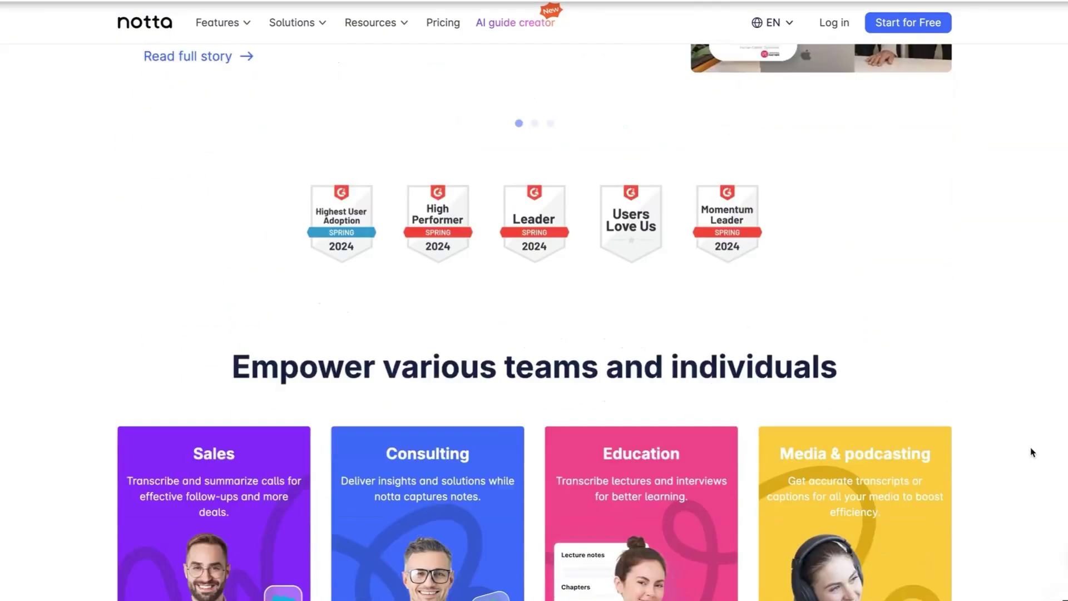
{"action": "scroll", "coordinate": [1032, 452], "scroll_direction": "down", "scroll_amount": 1}
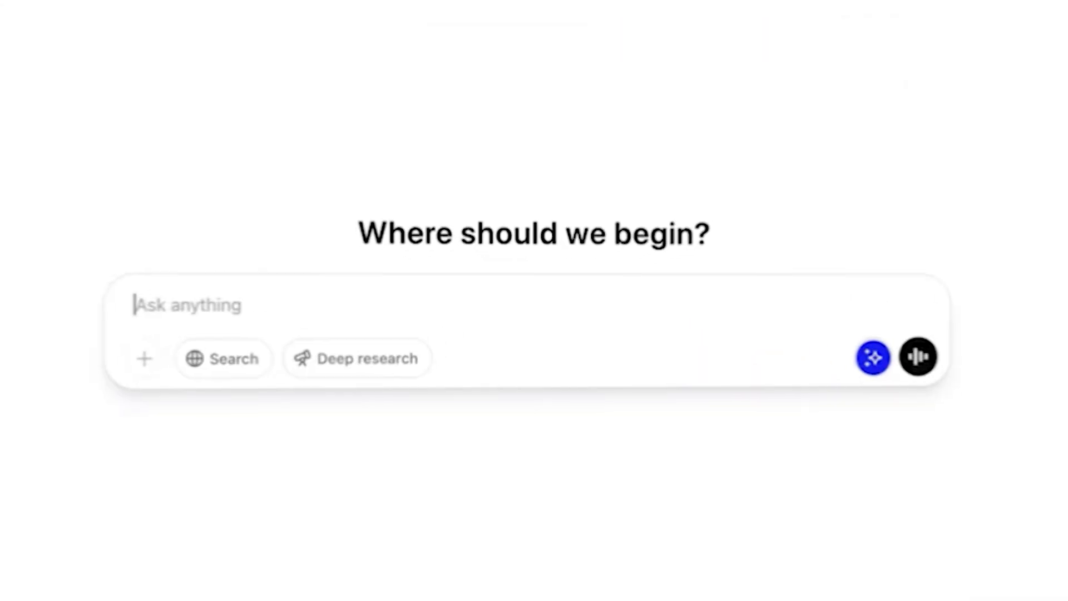
Ask ChatGPT for local family friendly activities for kids ages 2, 6 and 9, delivered every week on Friday afternoon, and review the reply
{"action": "type", "text": "Find me family friendly activities that are local and ideal for kids ages: 2, 6, and 9."}
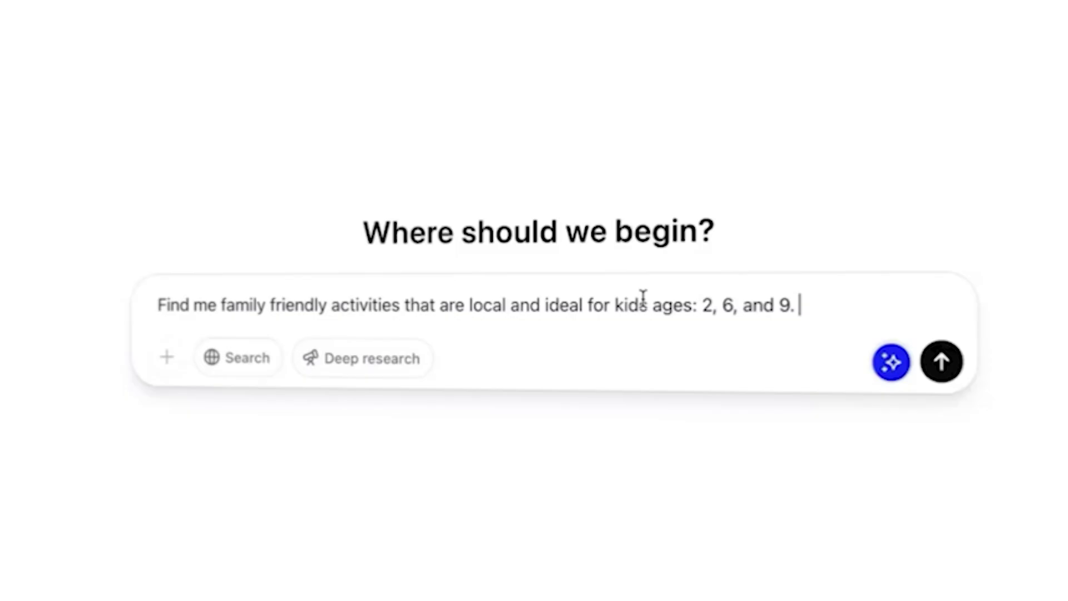
{"action": "type", "text": "these results to me every week on Friday afternoon."}
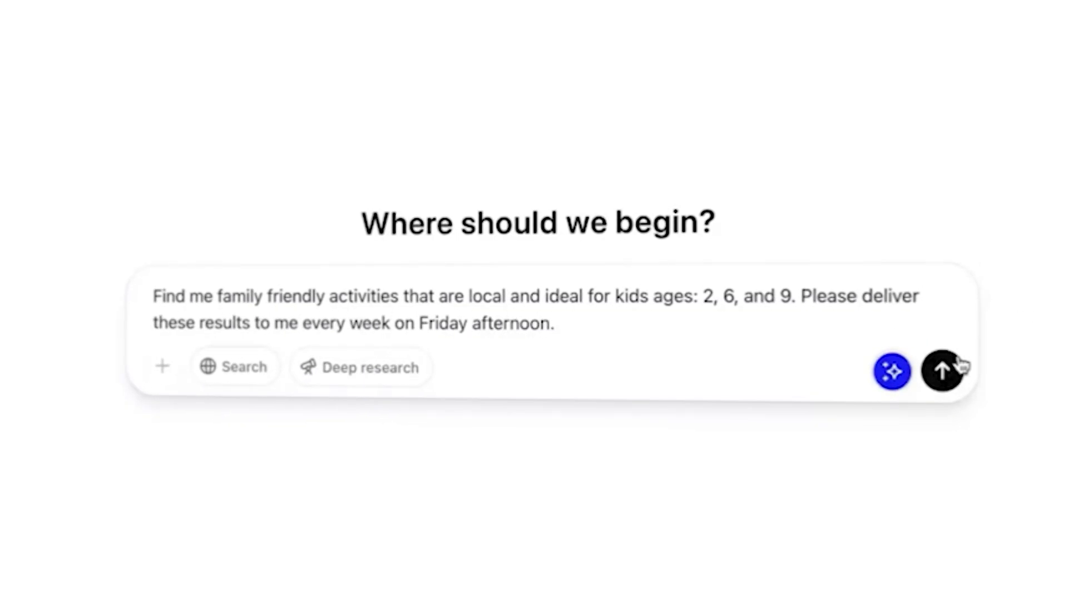
{"action": "left_click", "coordinate": [961, 365]}
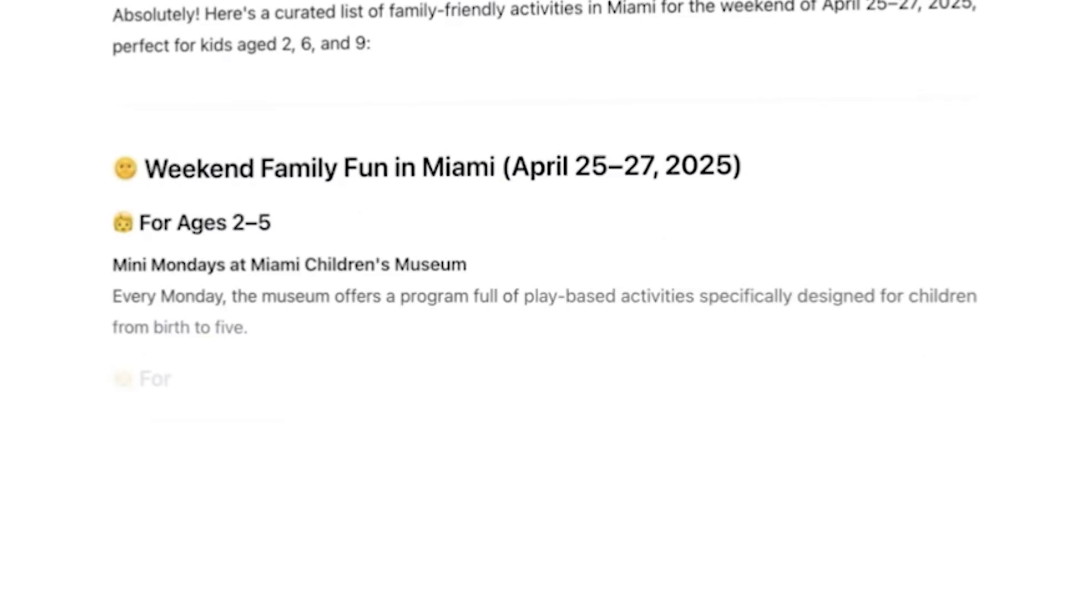
{"action": "scroll", "coordinate": [670, 41], "scroll_direction": "up", "scroll_amount": 5}
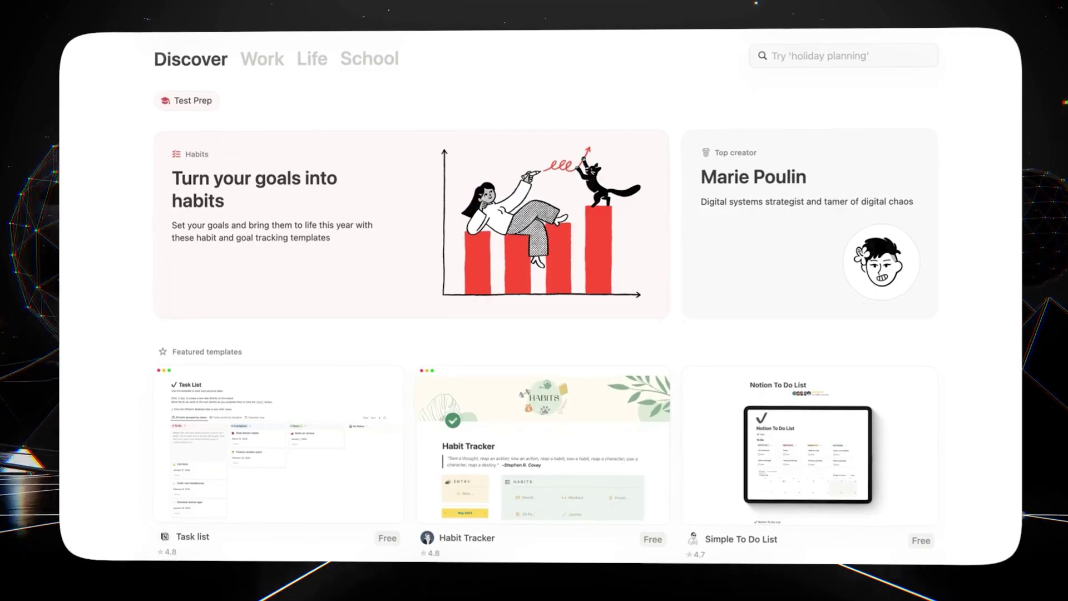
Browse Notion's template gallery, covering the featured and all templates plus the business starter kits such as Agency and E-Commerce
{"action": "scroll", "coordinate": [110, 131], "scroll_direction": "down", "scroll_amount": 8}
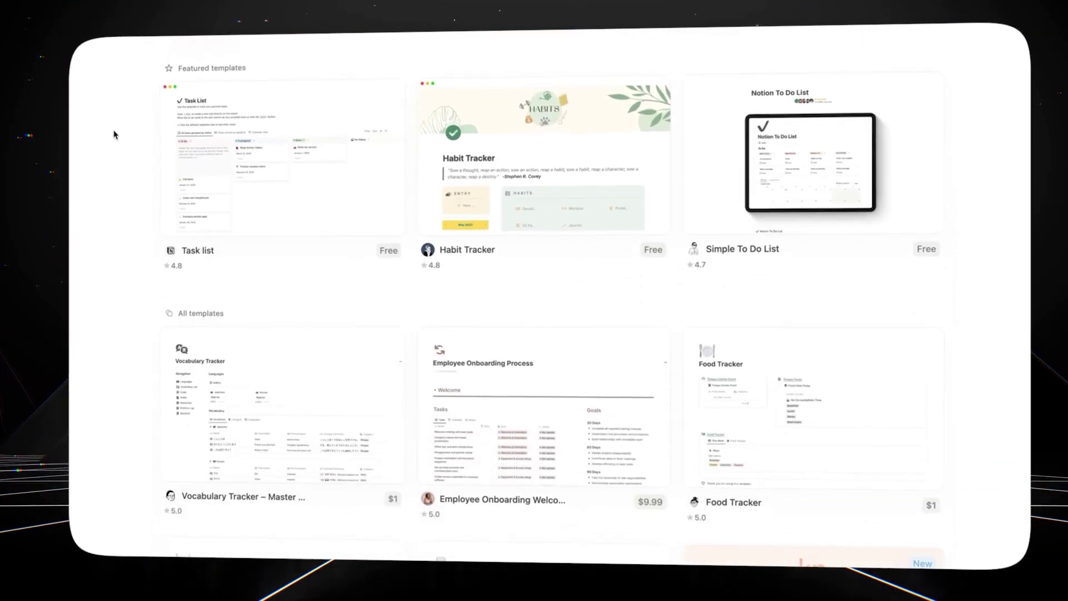
{"action": "scroll", "coordinate": [115, 134], "scroll_direction": "down", "scroll_amount": 10}
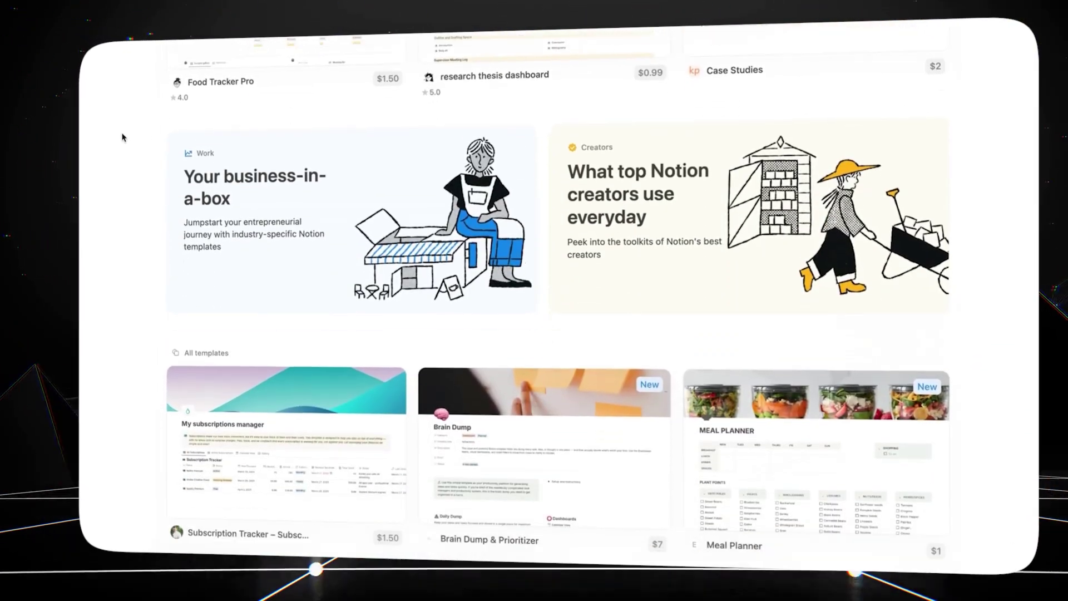
{"action": "scroll", "coordinate": [124, 137], "scroll_direction": "down", "scroll_amount": 2}
{"action": "mouse_move", "coordinate": [216, 209]}
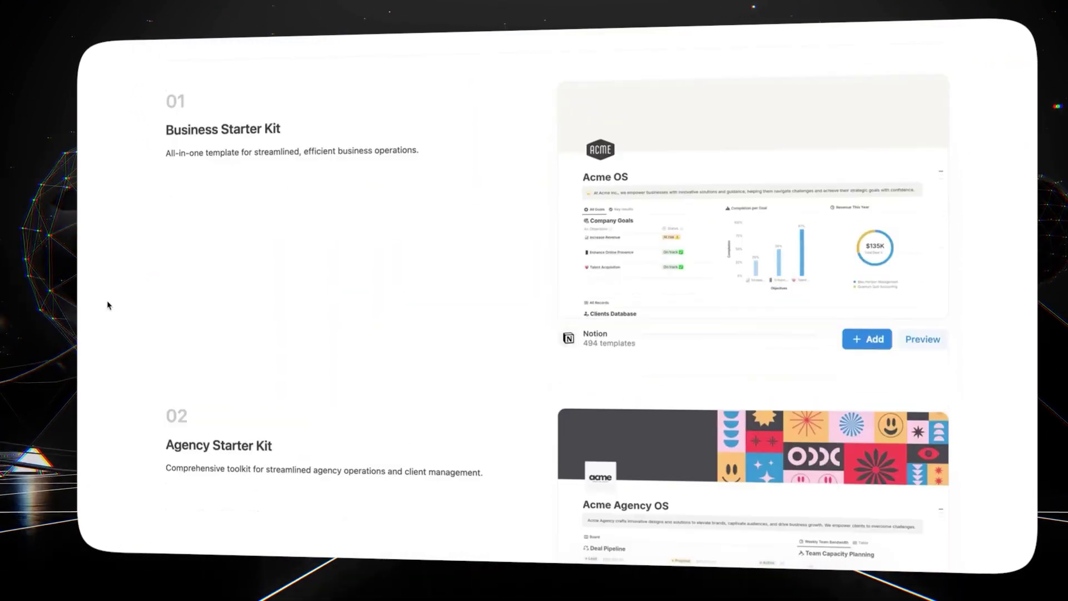
{"action": "scroll", "coordinate": [103, 305], "scroll_direction": "down", "scroll_amount": 12}
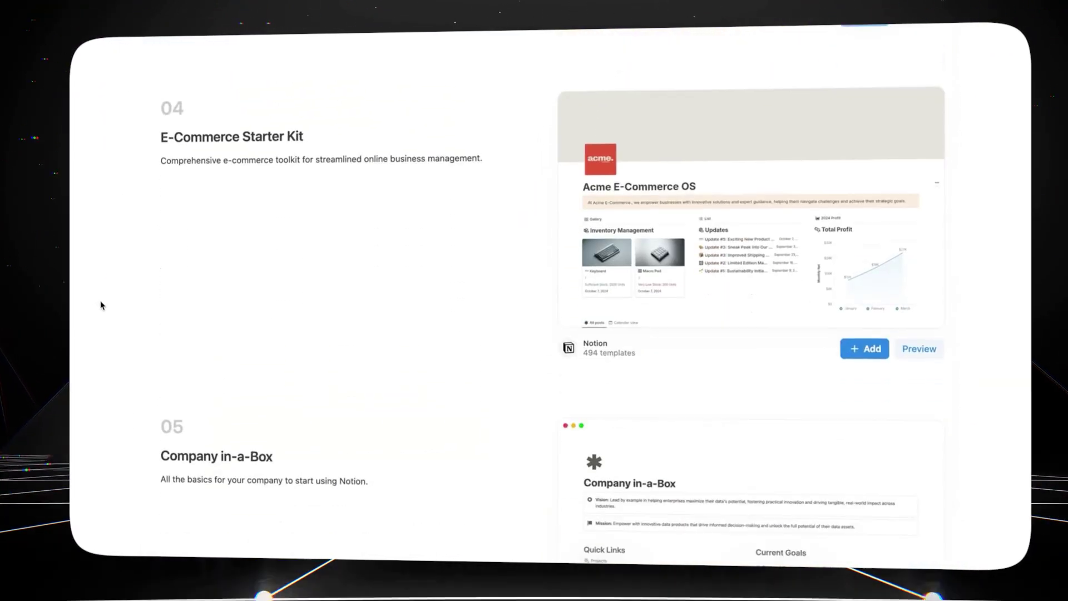
{"action": "scroll", "coordinate": [96, 305], "scroll_direction": "up", "scroll_amount": 15}
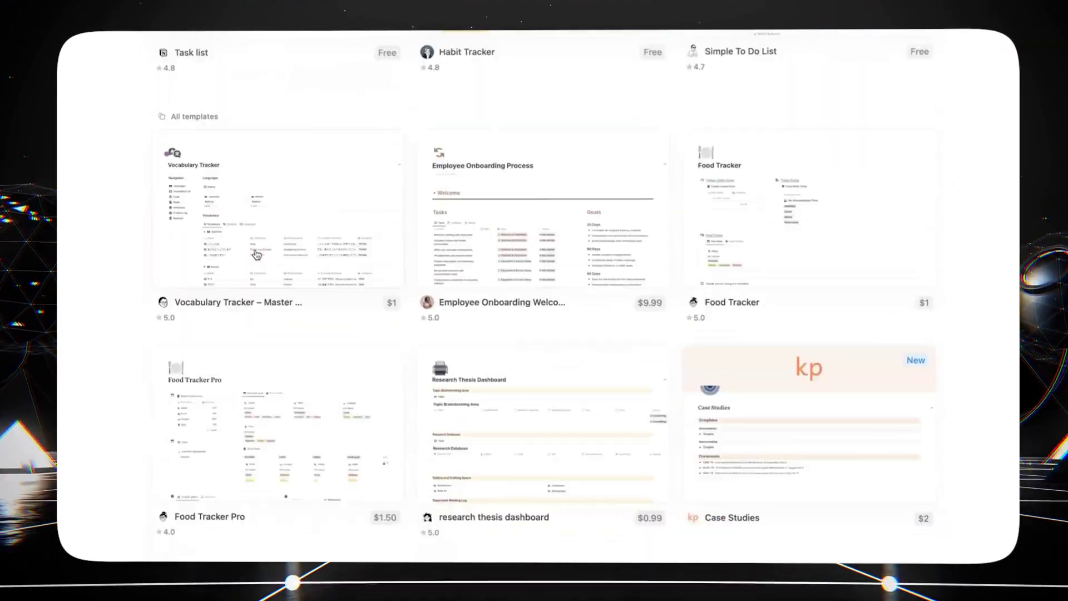
{"action": "scroll", "coordinate": [257, 254], "scroll_direction": "down", "scroll_amount": 5}
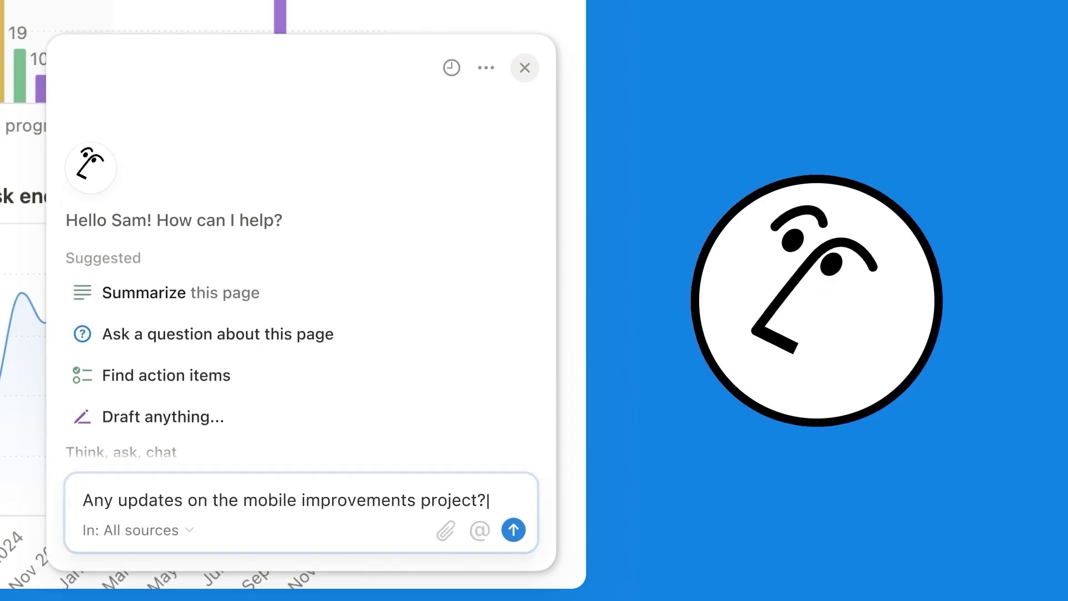
Ask the AI assistant "Any updates on the mobile improvements project?" across all sources
{"action": "type", "text": "improvements project?"}
{"action": "key", "text": "Return"}
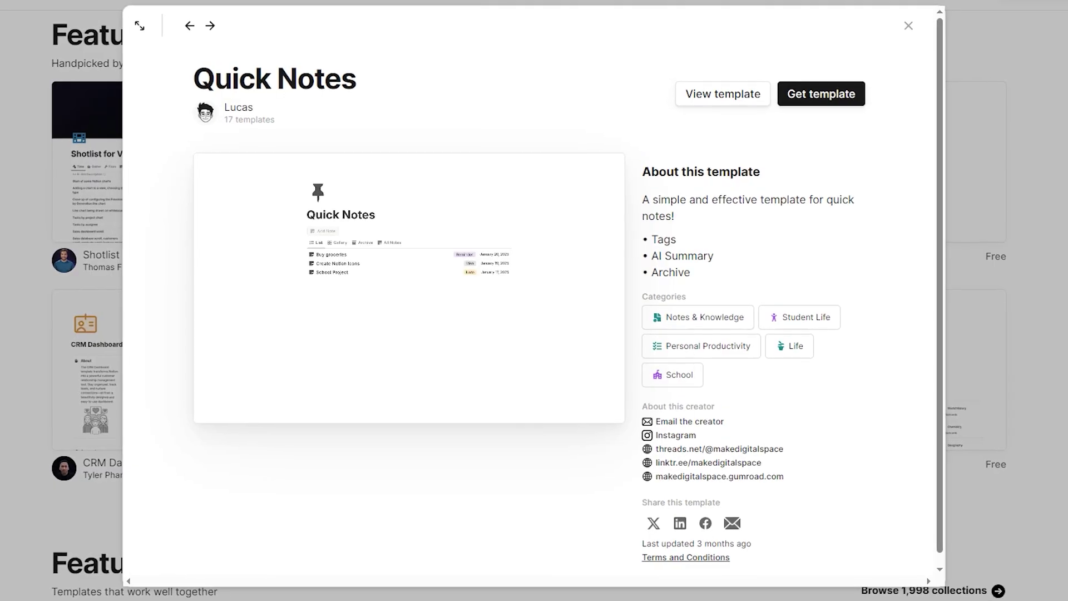
Look through the details of the featured Quick Notes, CRM Dashboard and Vocabulary Tracker templates in the template gallery
{"action": "key", "text": "Escape"}
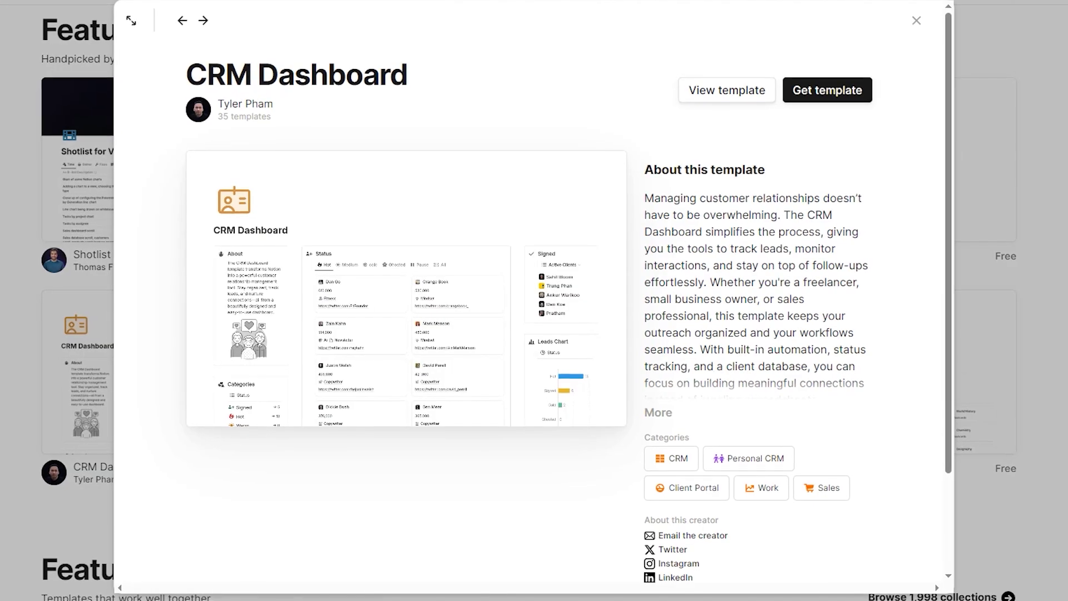
{"action": "key", "text": "Right"}
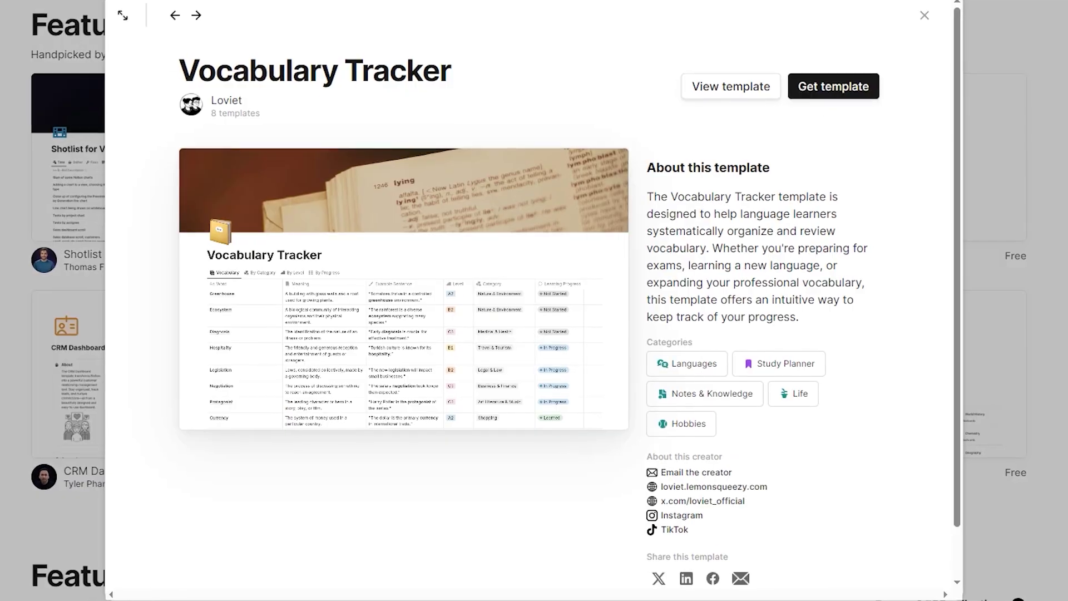
{"action": "key", "text": "Right"}
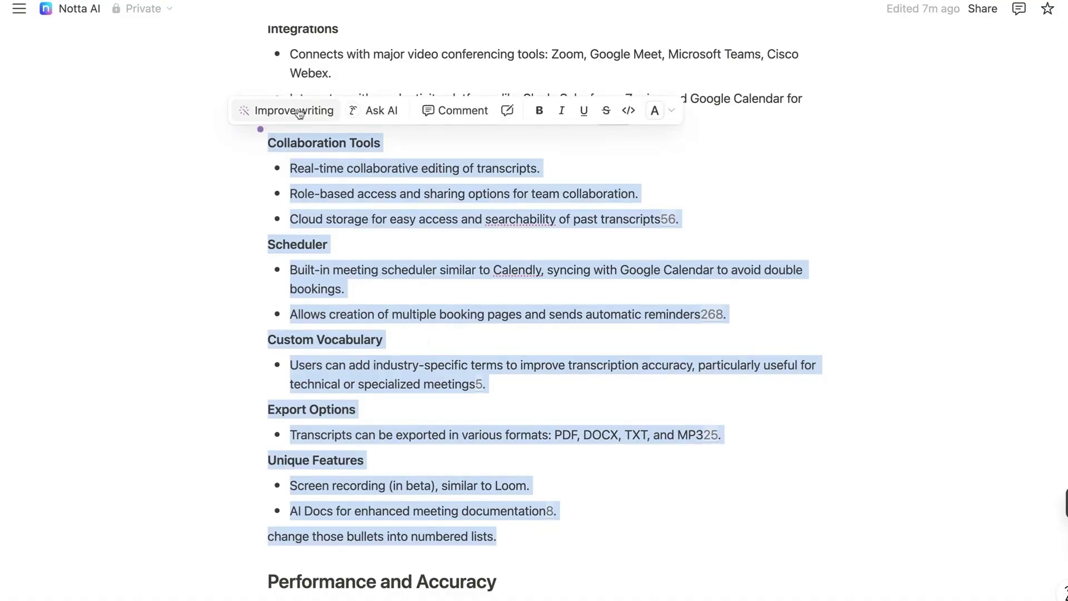
Ask AI to "change those bullets into numbered lists." for the selected Collaboration Tools to Unique Features sections, and accept the rewrite
{"action": "left_click", "coordinate": [381, 111]}
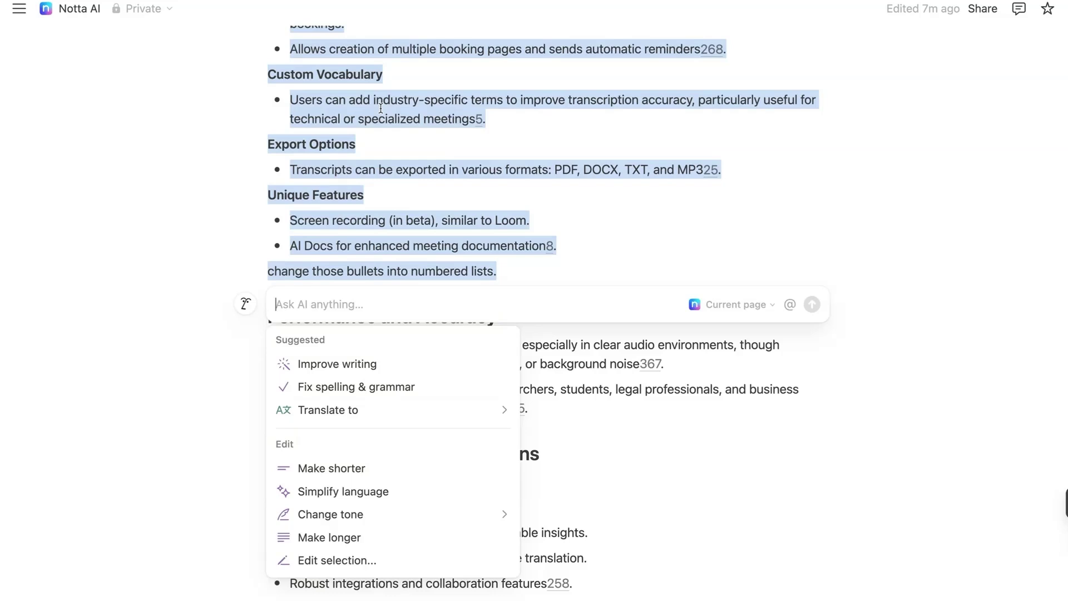
{"action": "type", "text": "change those bullets into numbered lists."}
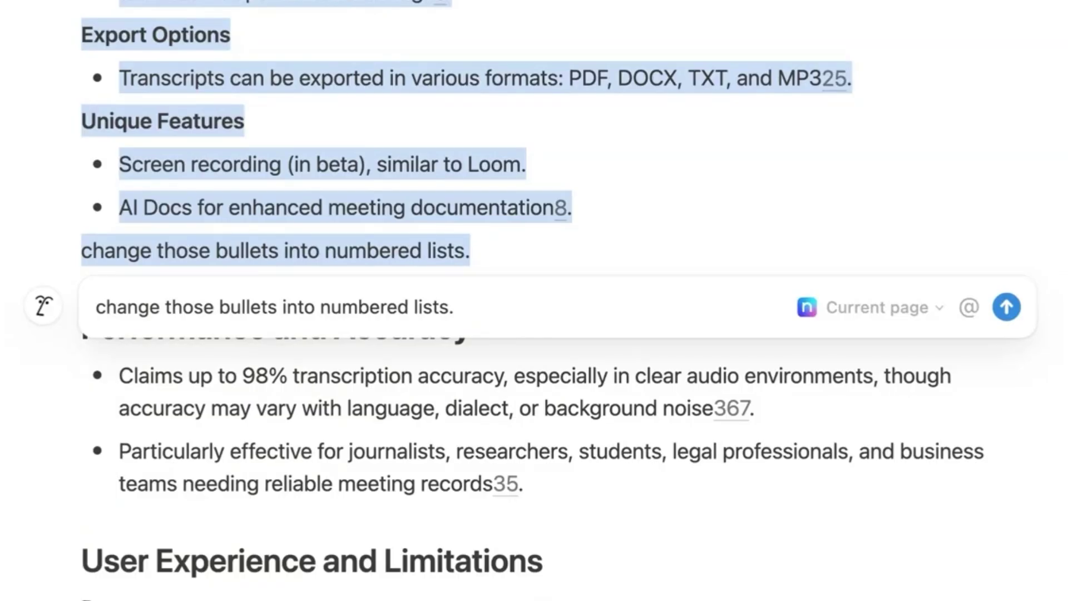
{"action": "key", "text": "Return"}
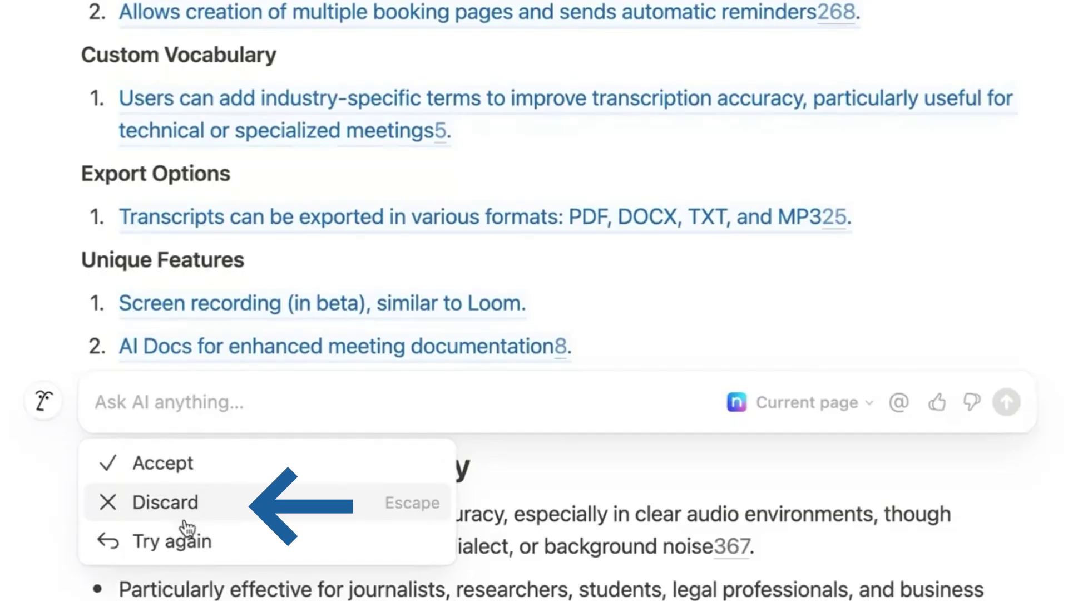
{"action": "left_click", "coordinate": [181, 462]}
{"action": "scroll", "coordinate": [181, 460], "scroll_direction": "up", "scroll_amount": 5}
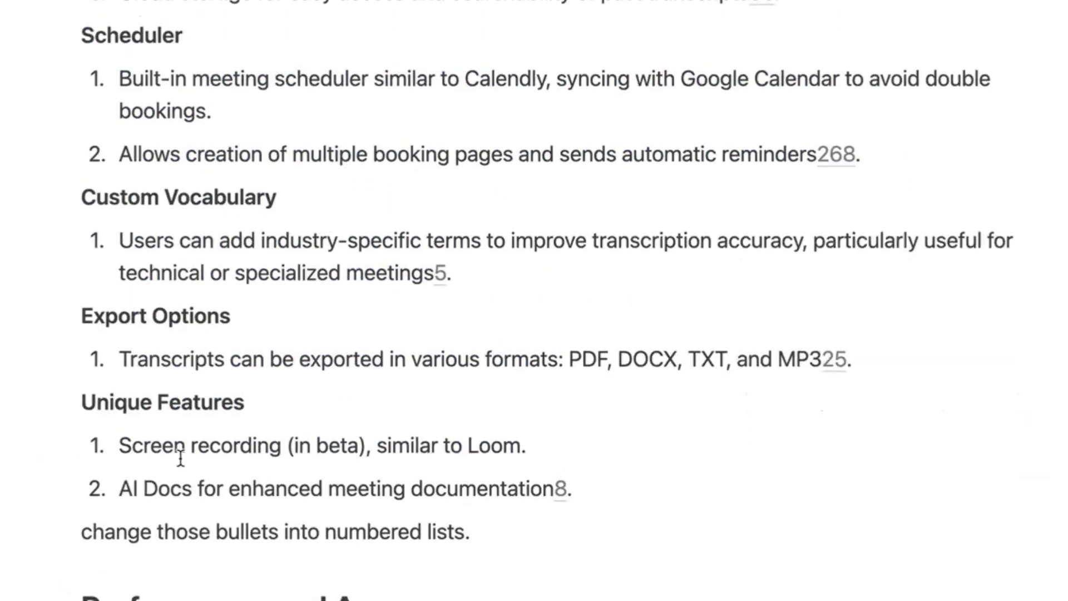